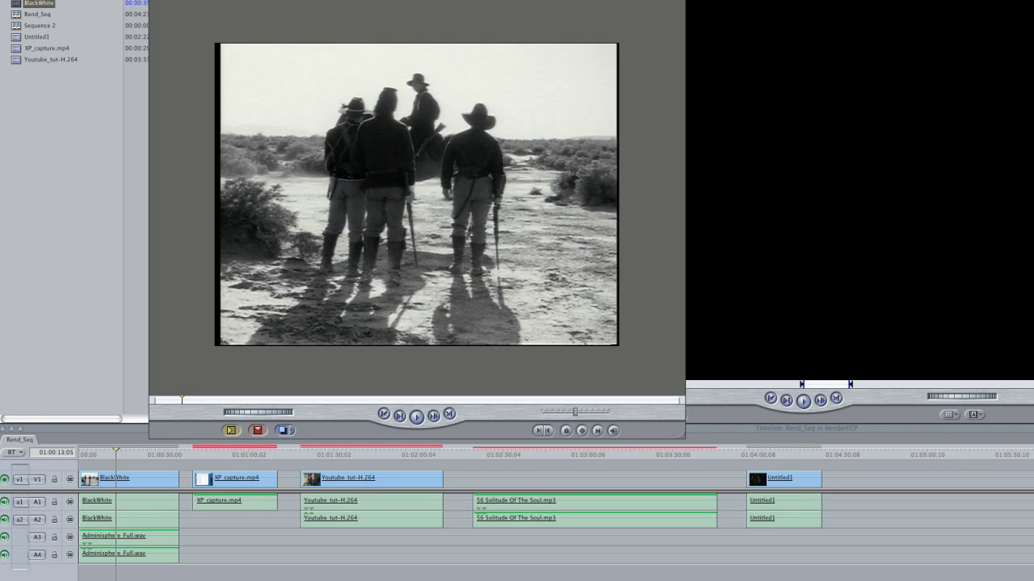
Enlarge the timeline around the BlackWhite clip and play it in the Canvas
{"action": "left_click", "coordinate": [755, 463]}
{"action": "key", "text": "alt+equal"}
{"action": "key", "text": "alt+equal"}
{"action": "key", "text": "alt+equal"}
{"action": "key", "text": "alt+minus"}
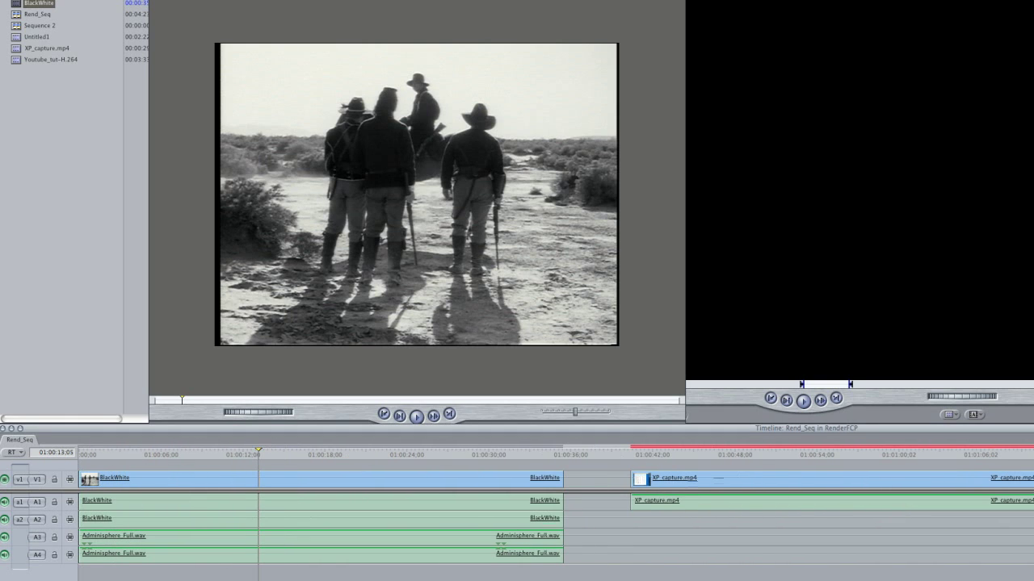
{"action": "key", "text": "space"}
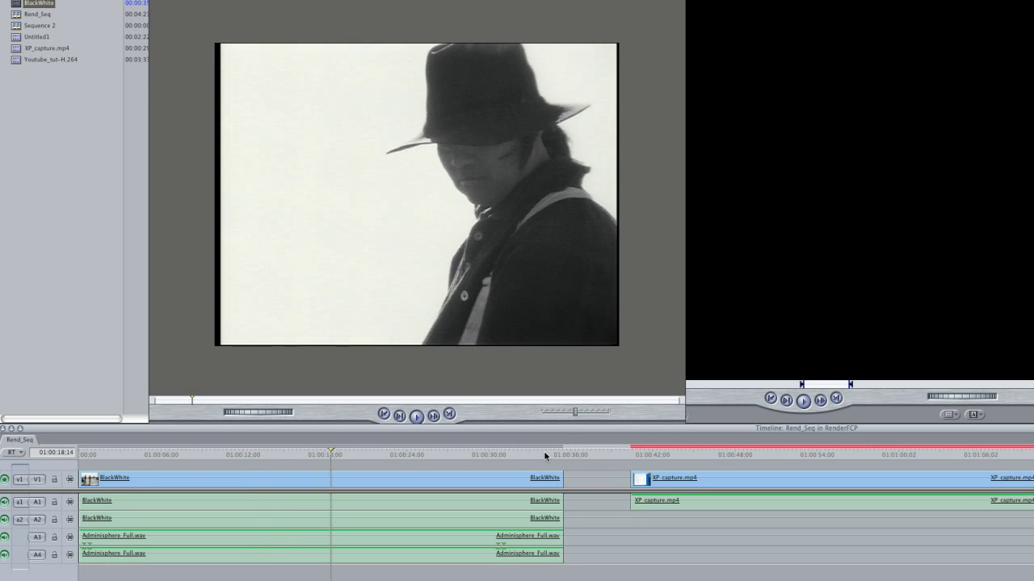
Preview frames of the XP_capture.mp4 clip against the BlackWhite clip in the timeline, ending on XP_capture.mp4
{"action": "left_click", "coordinate": [624, 451]}
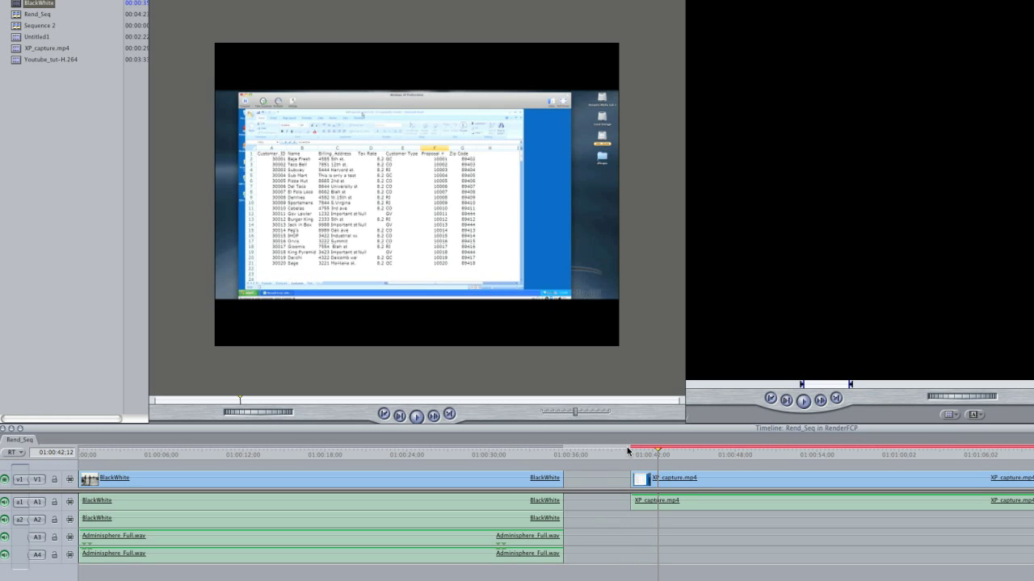
{"action": "mouse_move", "coordinate": [661, 449]}
{"action": "left_click", "coordinate": [511, 452]}
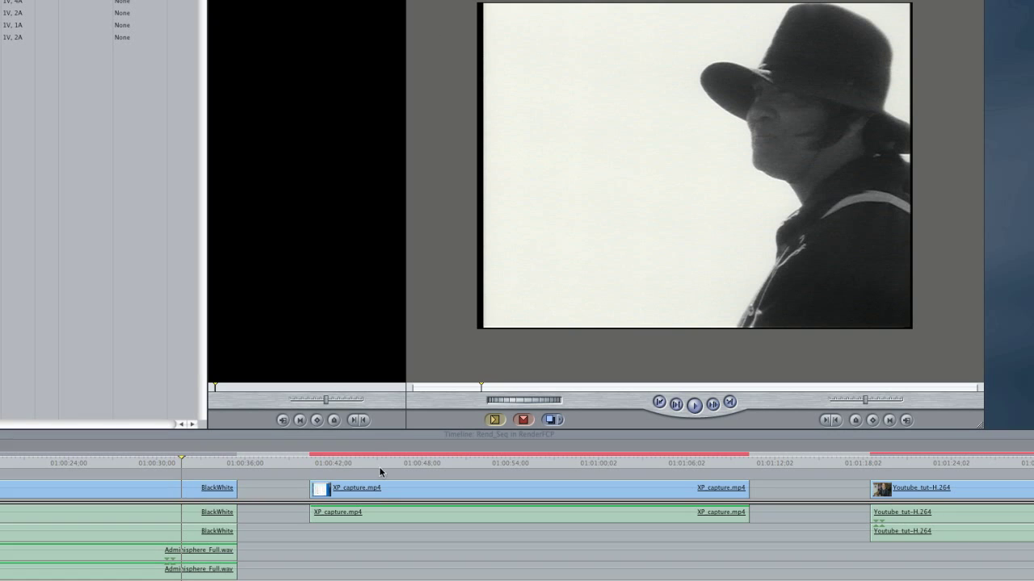
{"action": "left_click", "coordinate": [358, 459]}
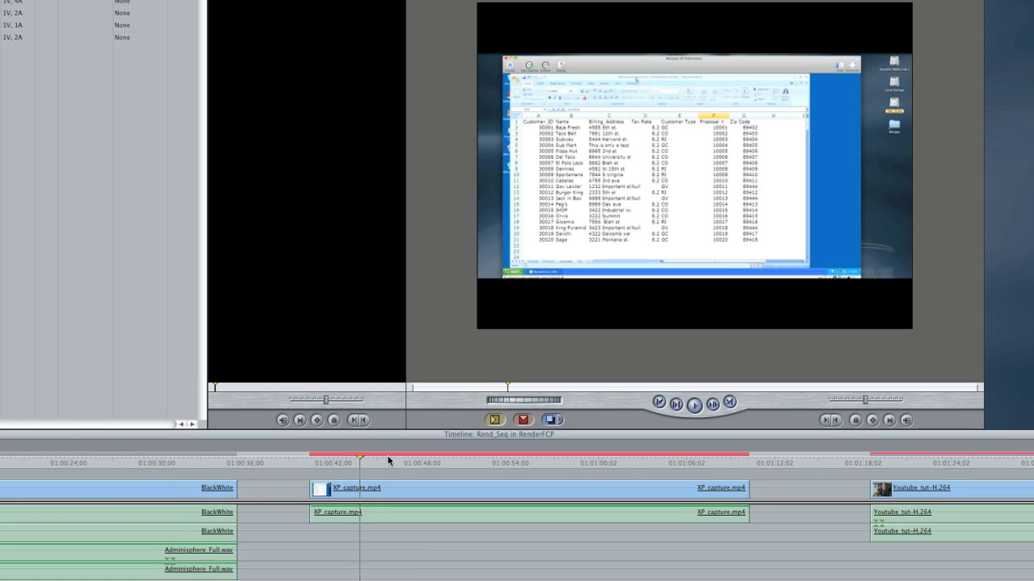
{"action": "left_click_drag", "start_coordinate": [356, 462], "coordinate": [394, 460]}
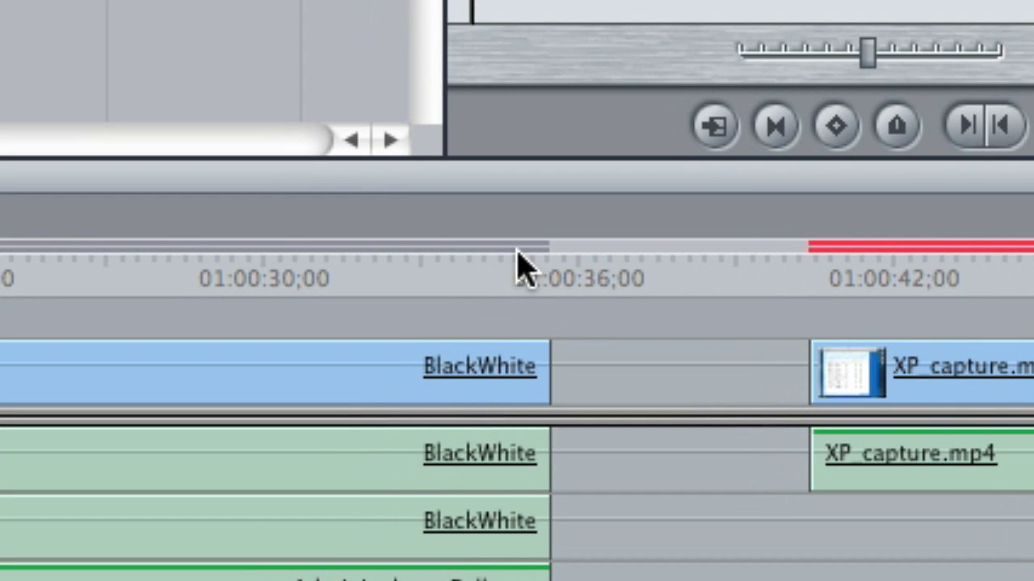
Scrub the end of the BlackWhite clip and the start of XP_capture.mp4 to compare their render status bars
{"action": "left_click", "coordinate": [528, 258]}
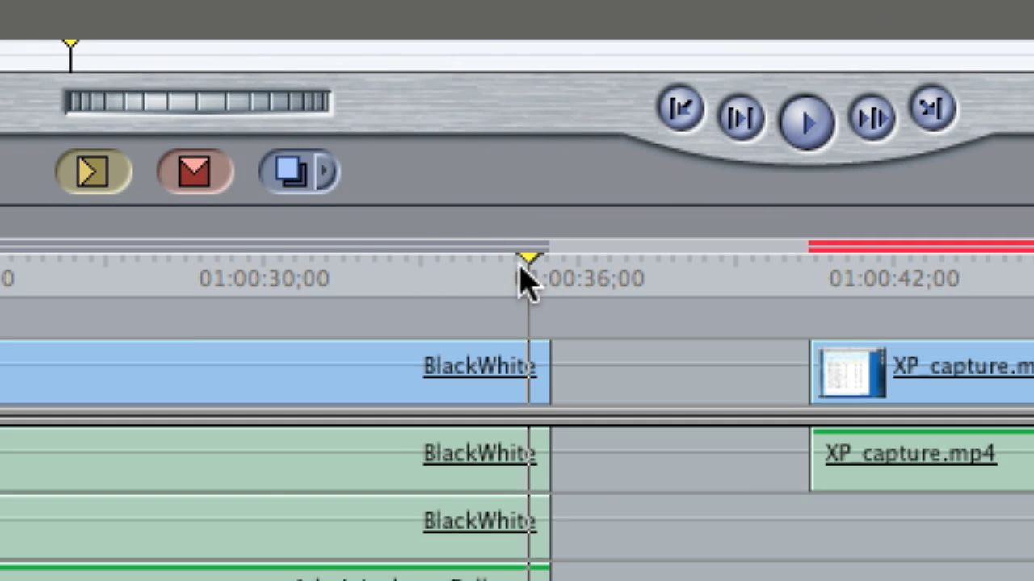
{"action": "left_click_drag", "start_coordinate": [518, 262], "coordinate": [431, 268]}
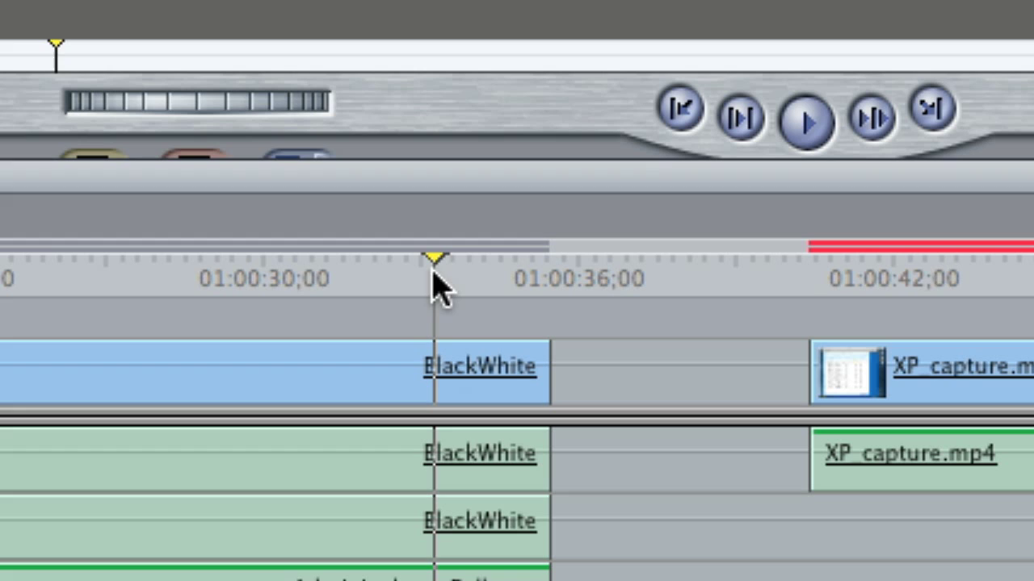
{"action": "left_click", "coordinate": [898, 278]}
{"action": "left_click_drag", "start_coordinate": [898, 279], "coordinate": [953, 272]}
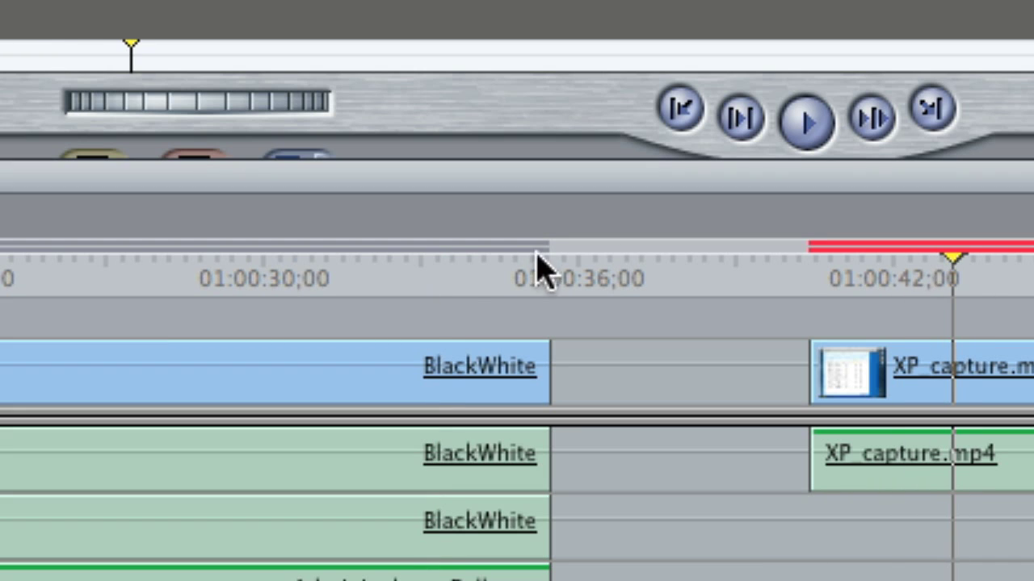
{"action": "left_click", "coordinate": [453, 275]}
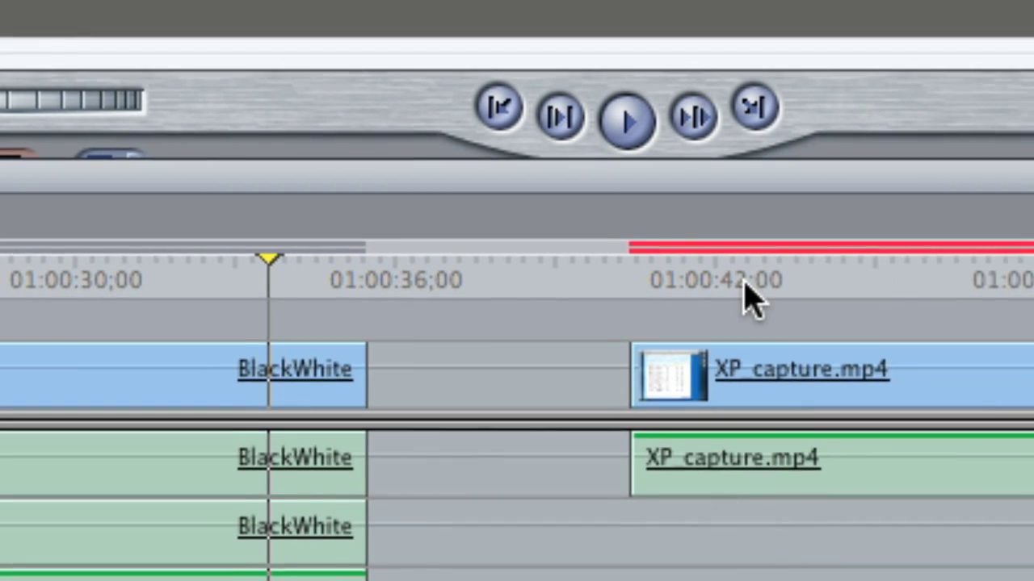
{"action": "left_click_drag", "start_coordinate": [907, 275], "coordinate": [950, 276]}
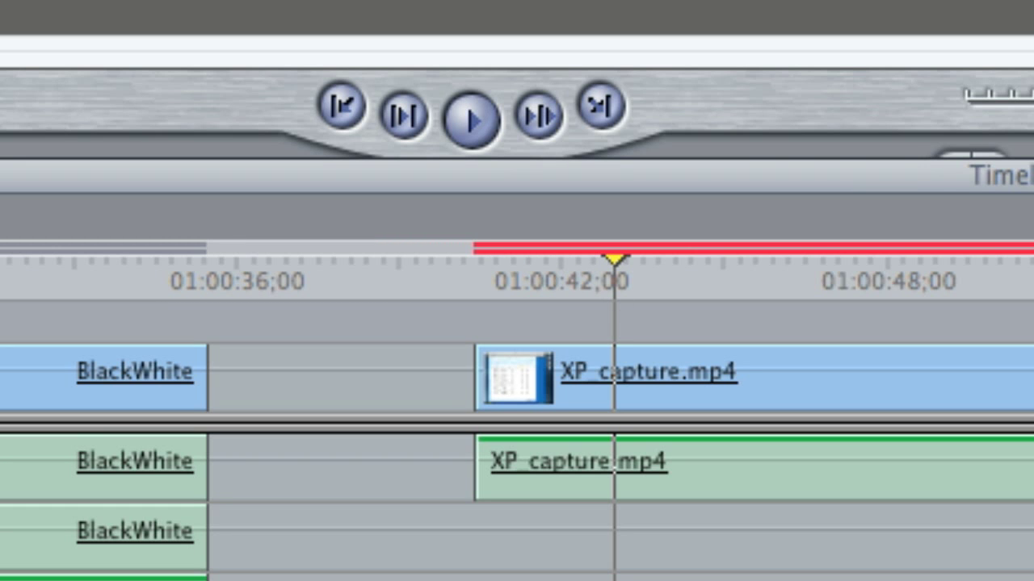
Play the start of the Youtube_tut-H.264 clip to check its unrendered playback, then park the playhead near the clip's beginning
{"action": "scroll", "coordinate": [897, 242], "scroll_direction": "right", "scroll_amount": 10}
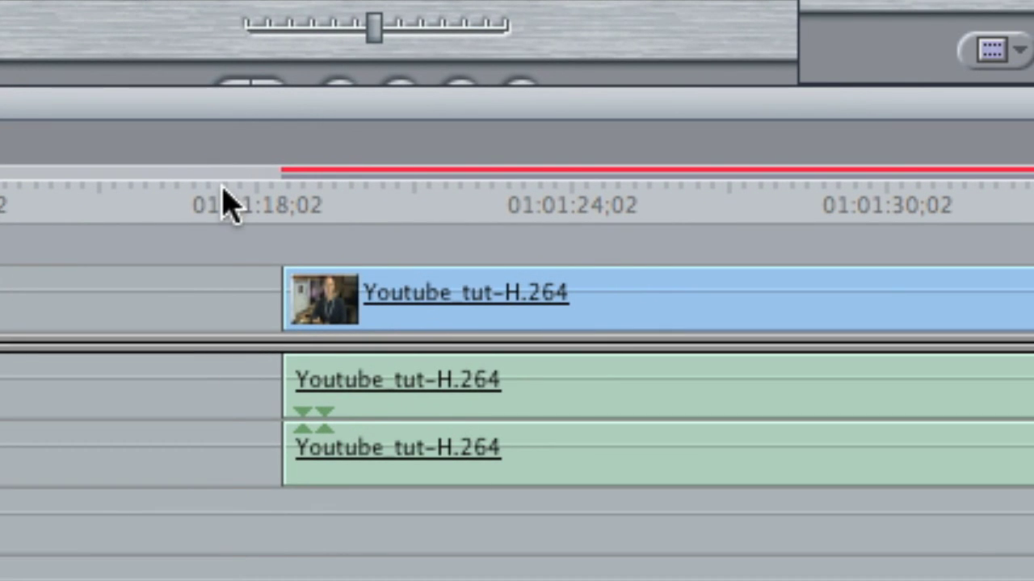
{"action": "left_click_drag", "start_coordinate": [223, 188], "coordinate": [337, 185]}
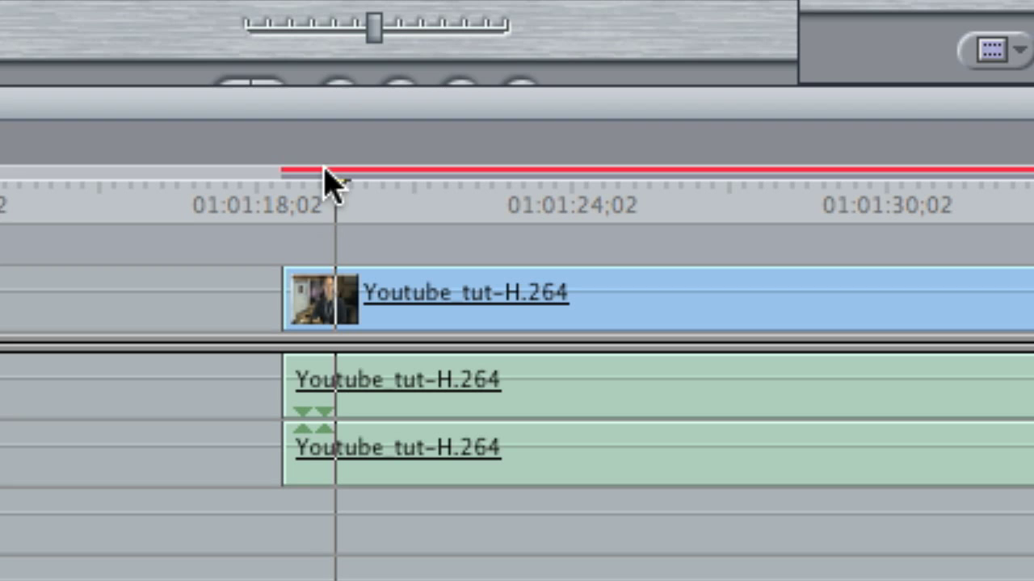
{"action": "key", "text": "space"}
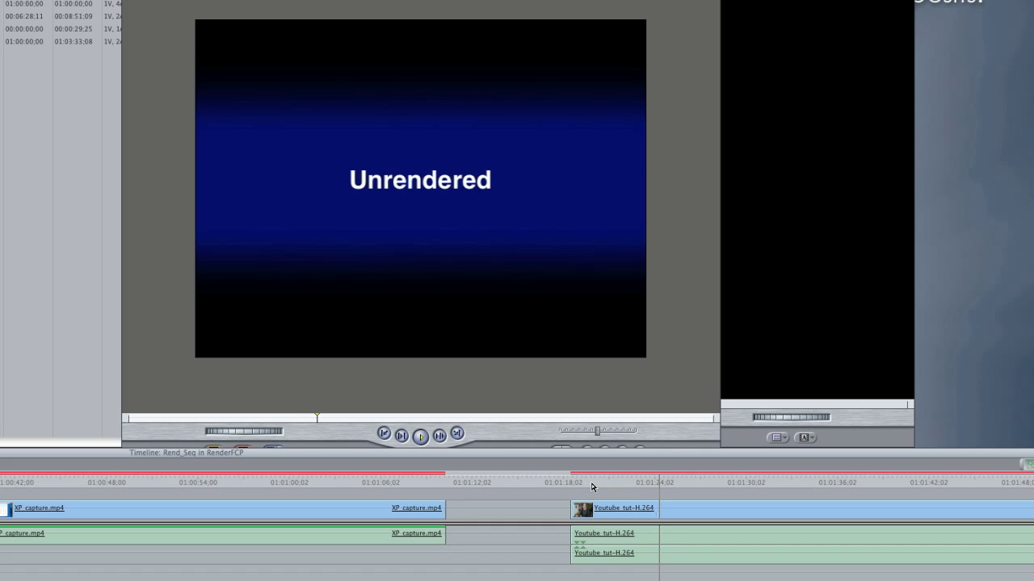
{"action": "left_click", "coordinate": [596, 482]}
{"action": "left_click_drag", "start_coordinate": [596, 482], "coordinate": [602, 478]}
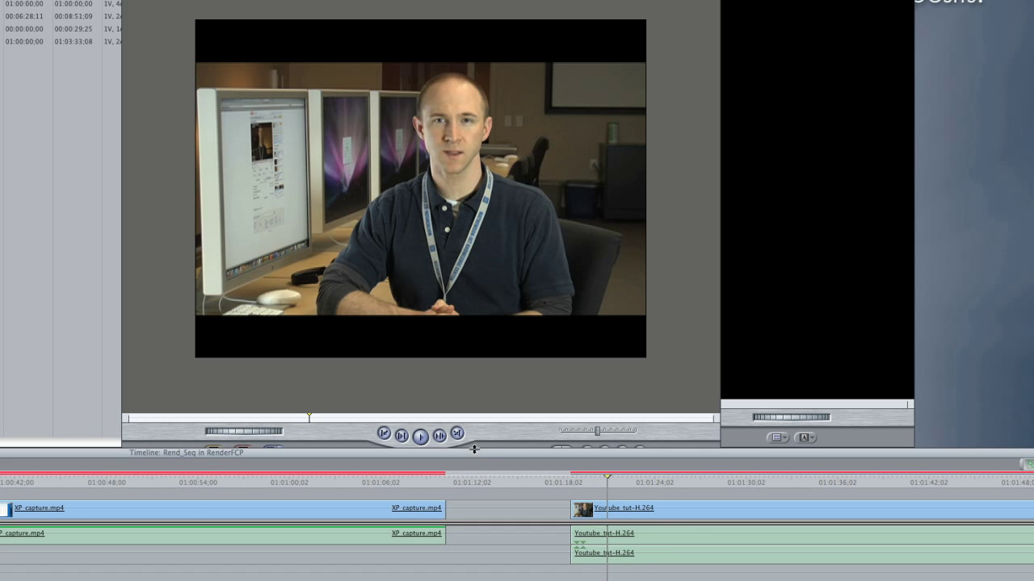
Select the XP_capture.mp4 clip in the timeline and start a render after reviewing the sequence's render options
{"action": "left_click_drag", "start_coordinate": [467, 451], "coordinate": [894, 459]}
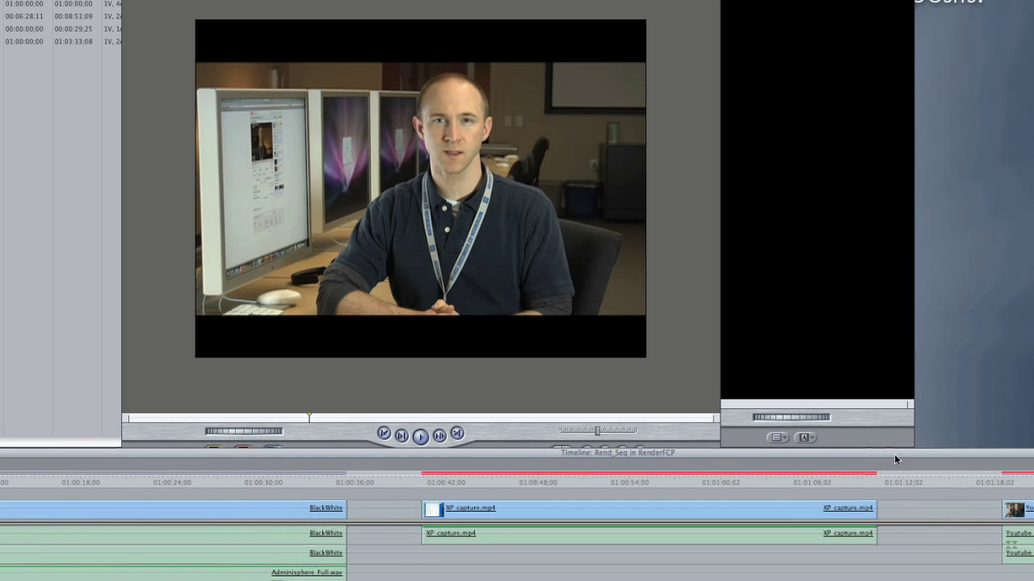
{"action": "left_click", "coordinate": [413, 476]}
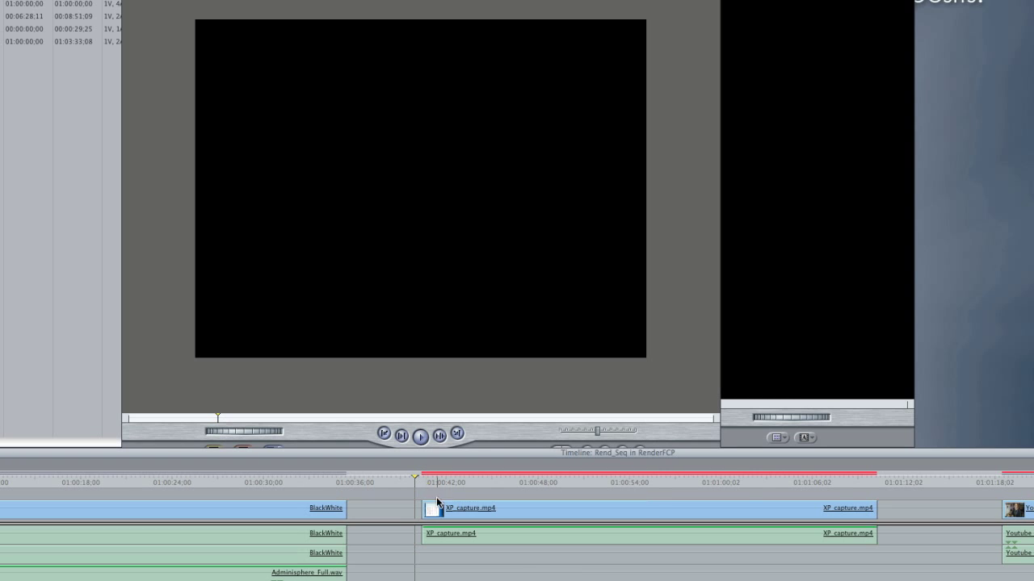
{"action": "left_click", "coordinate": [472, 513]}
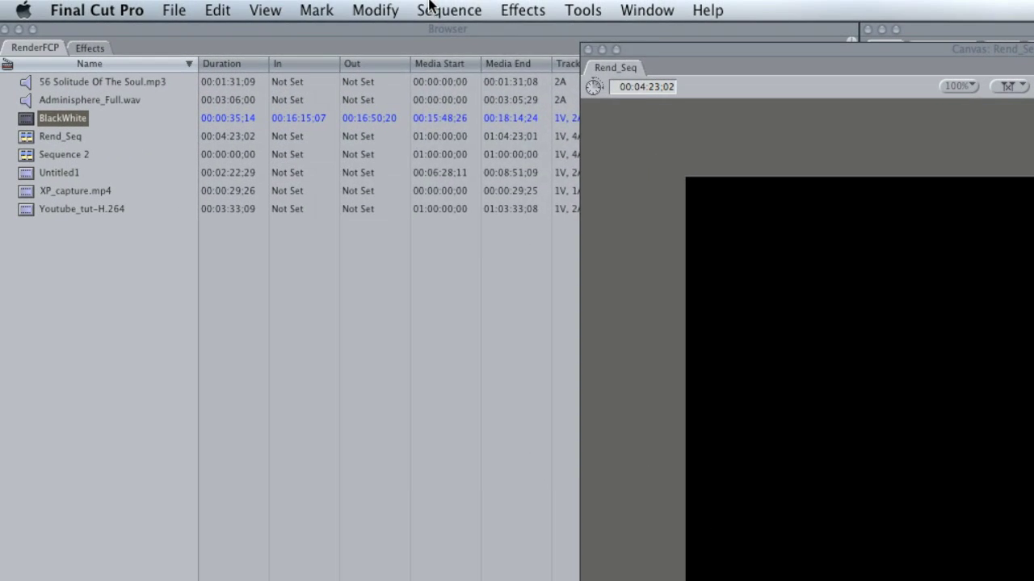
{"action": "left_click", "coordinate": [427, 8]}
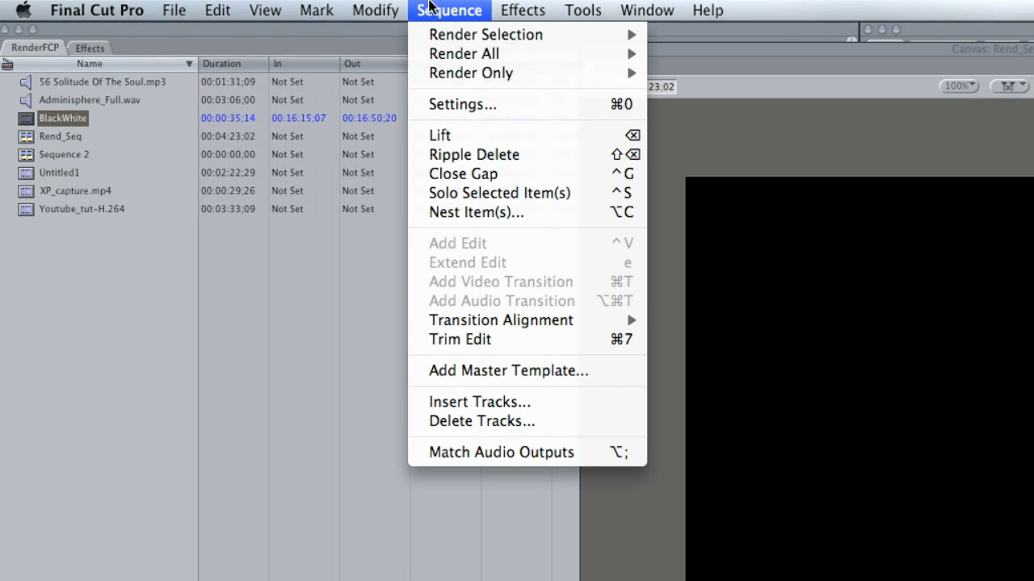
{"action": "mouse_move", "coordinate": [435, 34]}
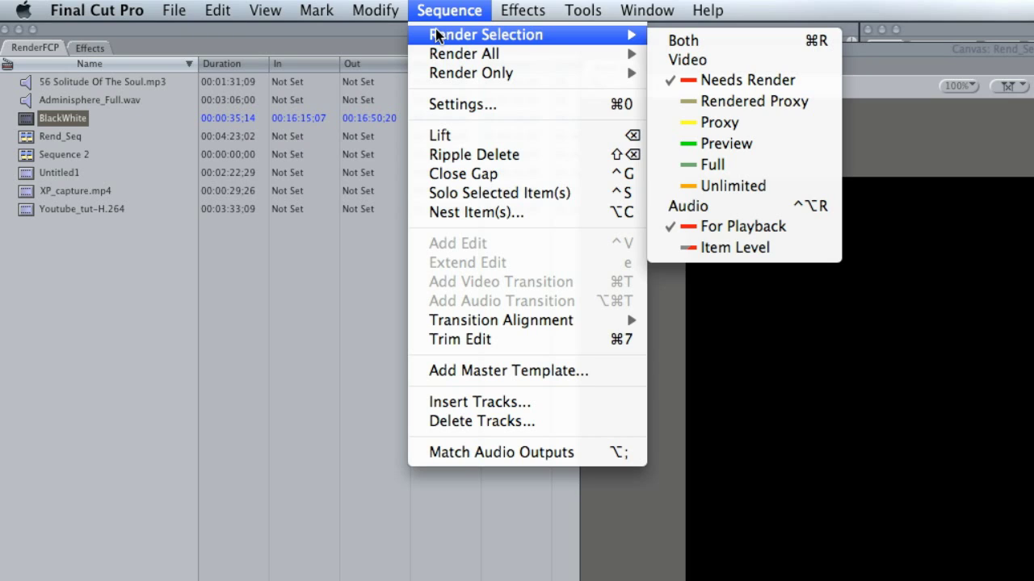
{"action": "mouse_move", "coordinate": [440, 73]}
{"action": "left_click", "coordinate": [466, 4]}
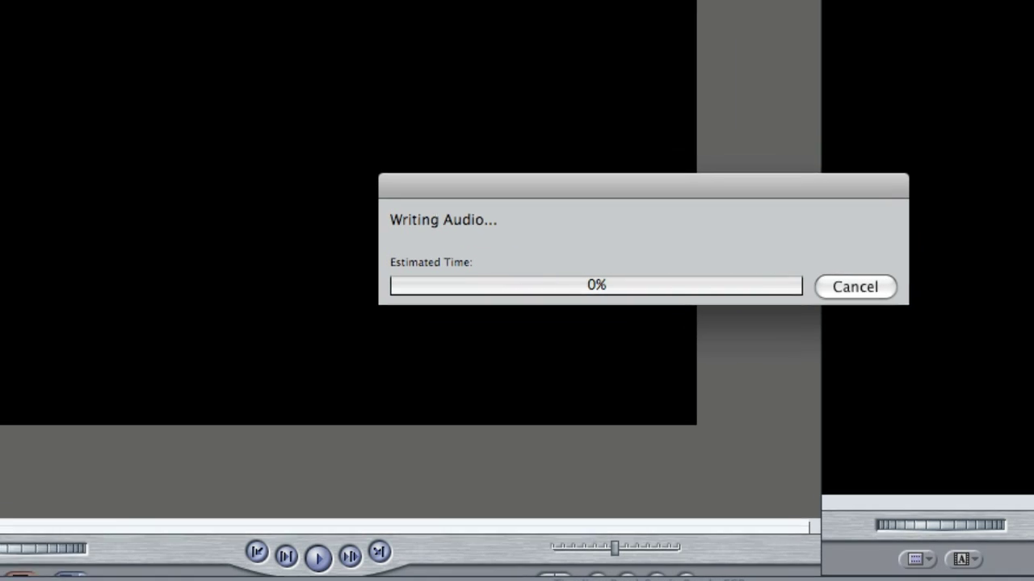
Set the first scratch disk in the system settings to the RenderTutorial folder on Local Storage
{"action": "left_click", "coordinate": [142, 10]}
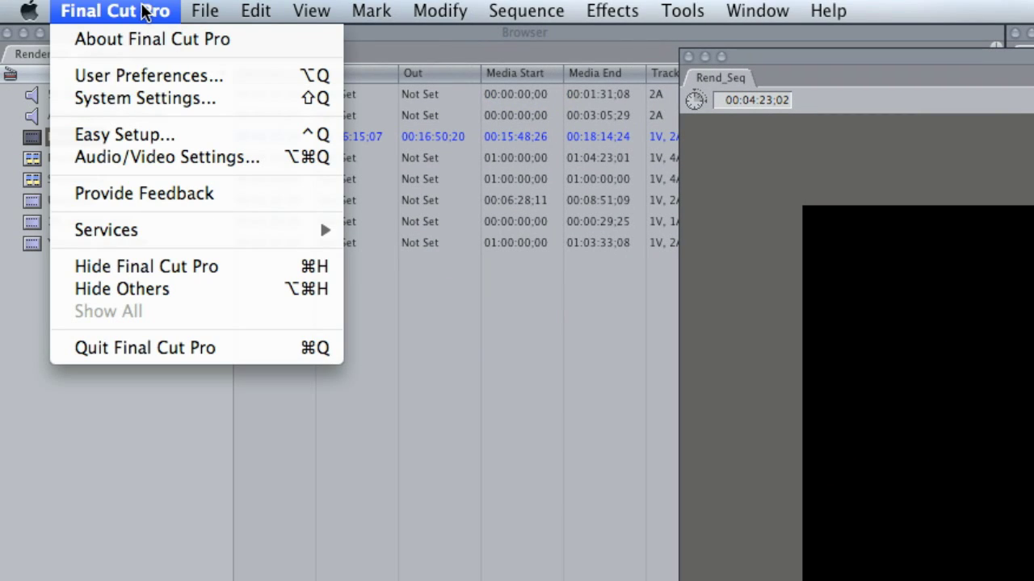
{"action": "left_click", "coordinate": [135, 104]}
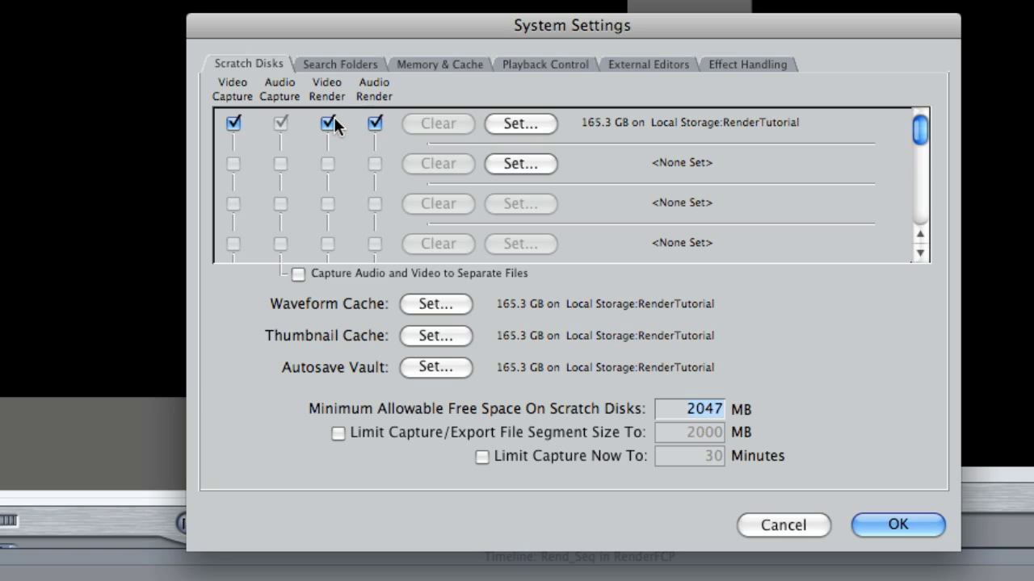
{"action": "left_click", "coordinate": [517, 124]}
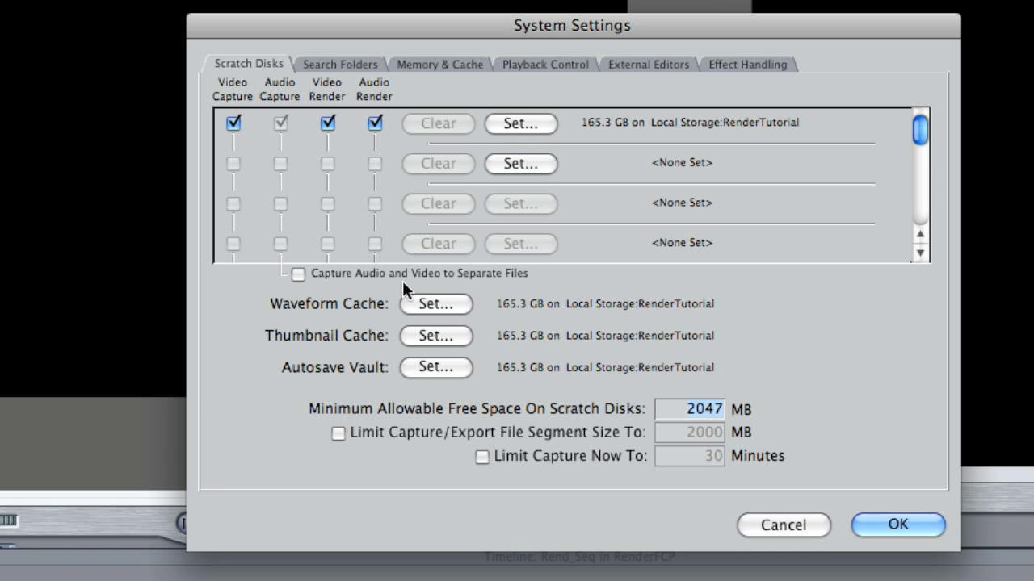
{"action": "left_click", "coordinate": [530, 125]}
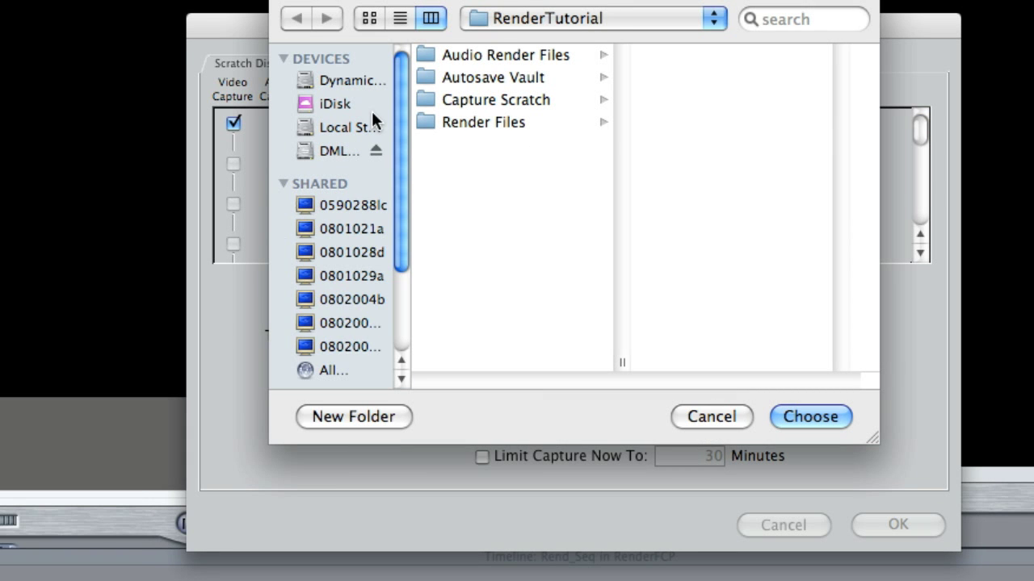
{"action": "left_click", "coordinate": [336, 128]}
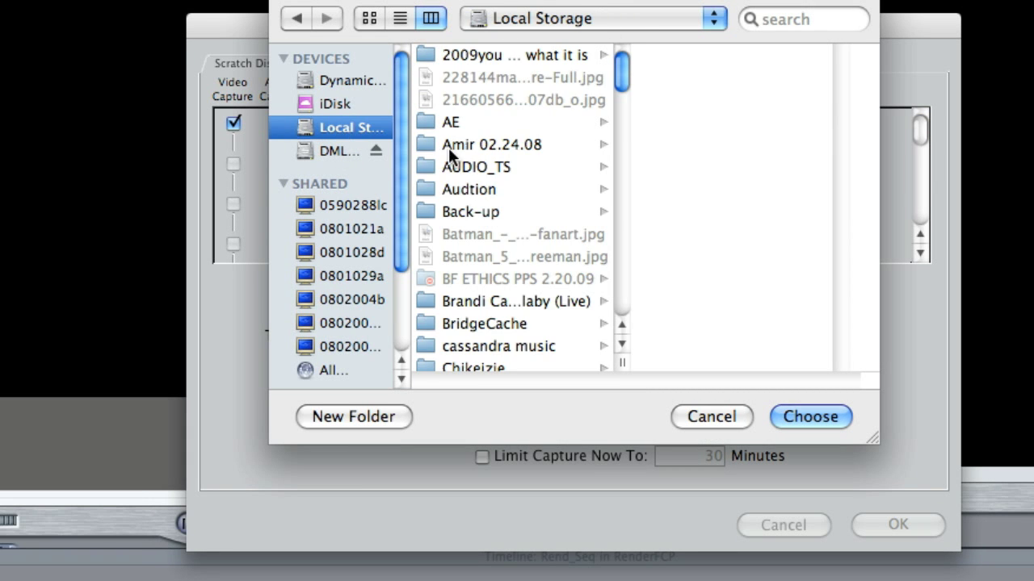
{"action": "scroll", "coordinate": [491, 230], "scroll_direction": "down", "scroll_amount": 15}
{"action": "scroll", "coordinate": [488, 226], "scroll_direction": "down", "scroll_amount": 12}
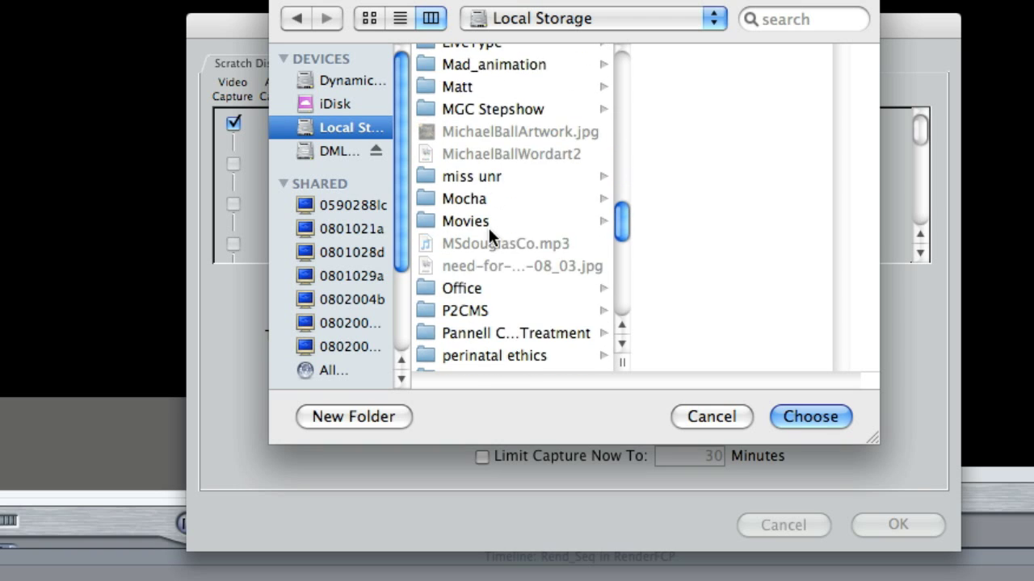
{"action": "scroll", "coordinate": [478, 219], "scroll_direction": "down", "scroll_amount": 3}
{"action": "left_click", "coordinate": [462, 131]}
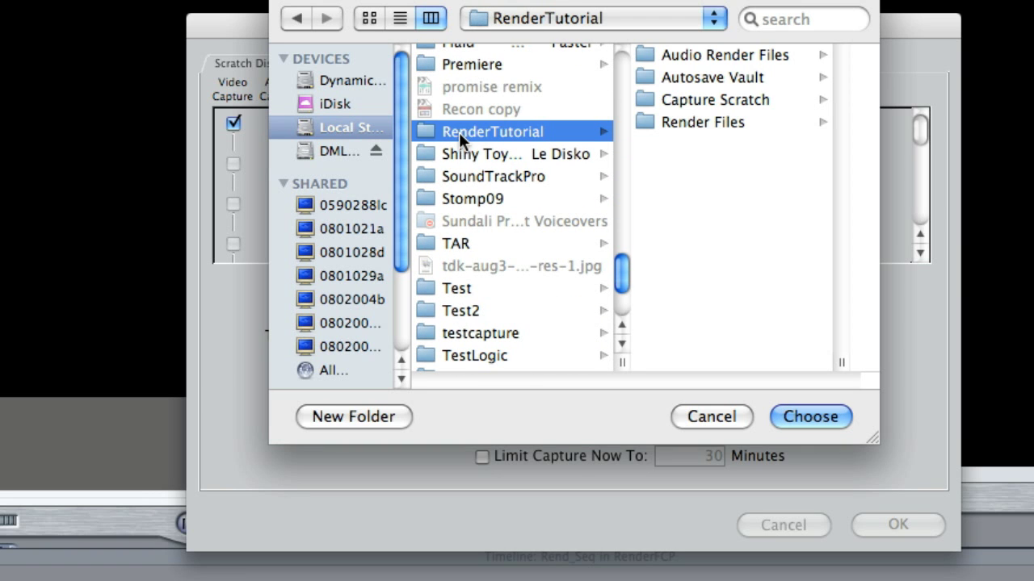
{"action": "left_click", "coordinate": [835, 416]}
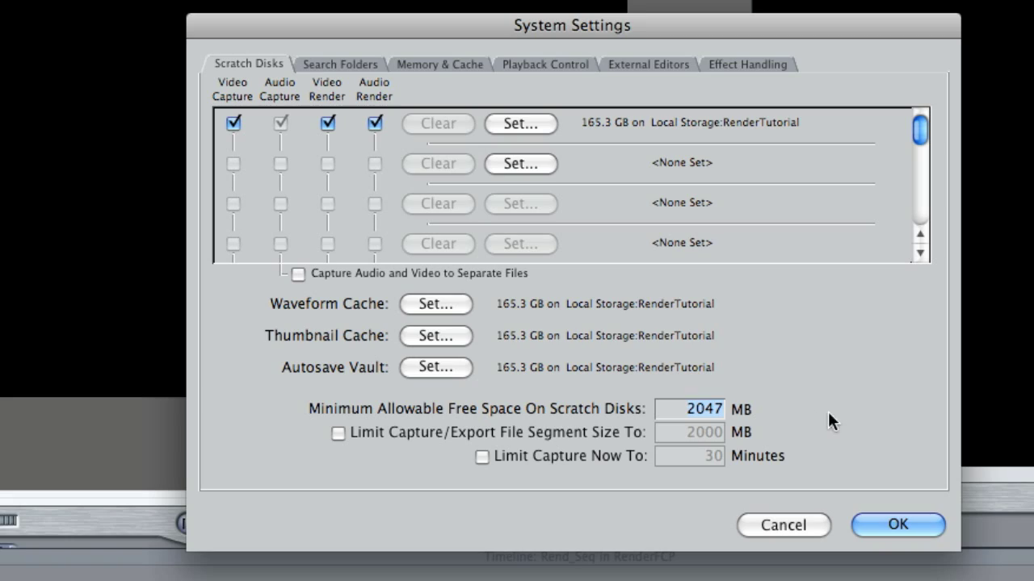
{"action": "left_click", "coordinate": [896, 522]}
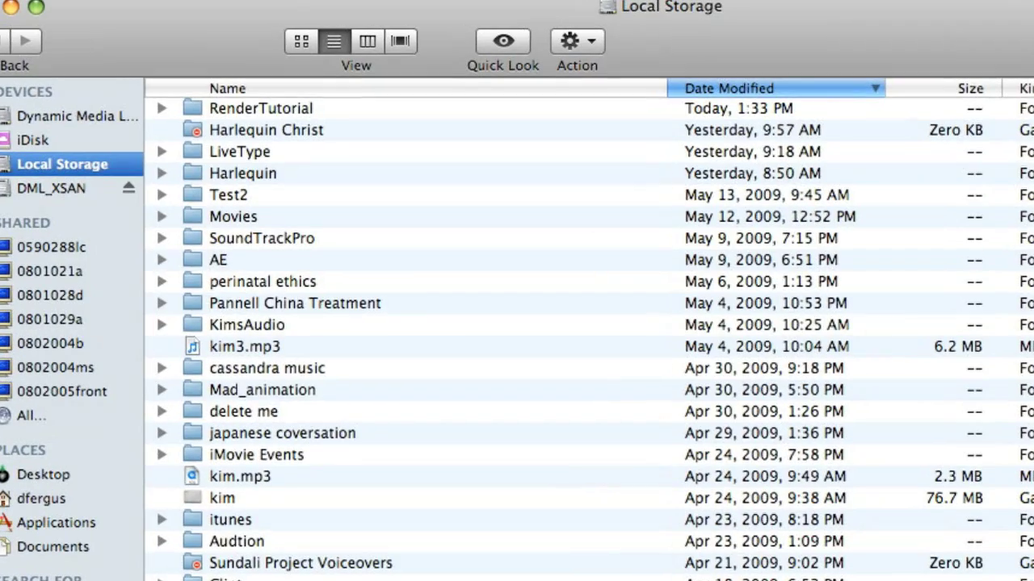
In Finder, sort the Local Storage contents by name and locate the RenderTutorial folder
{"action": "scroll", "coordinate": [290, 468], "scroll_direction": "down", "scroll_amount": 15}
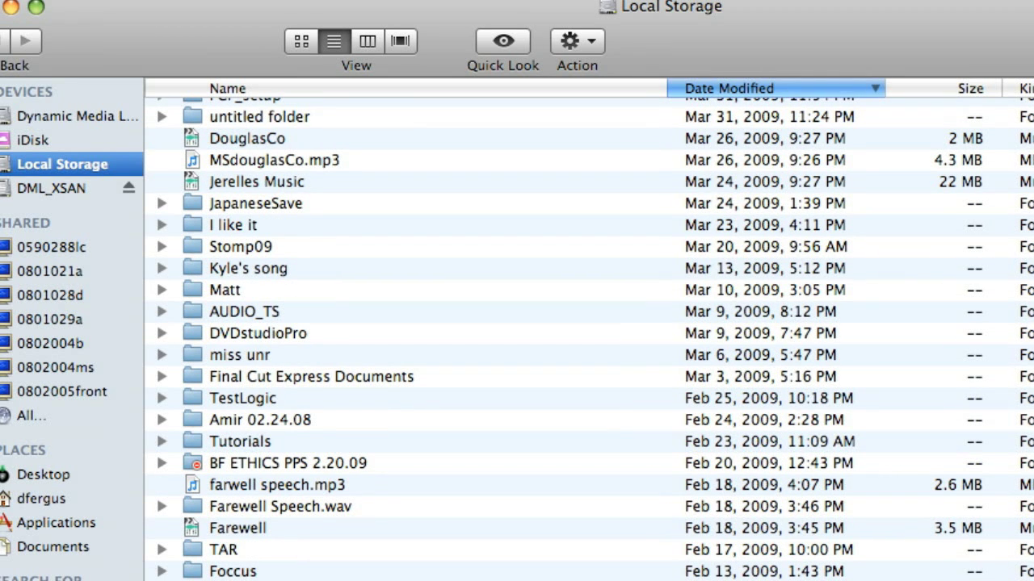
{"action": "scroll", "coordinate": [250, 166], "scroll_direction": "up", "scroll_amount": 8}
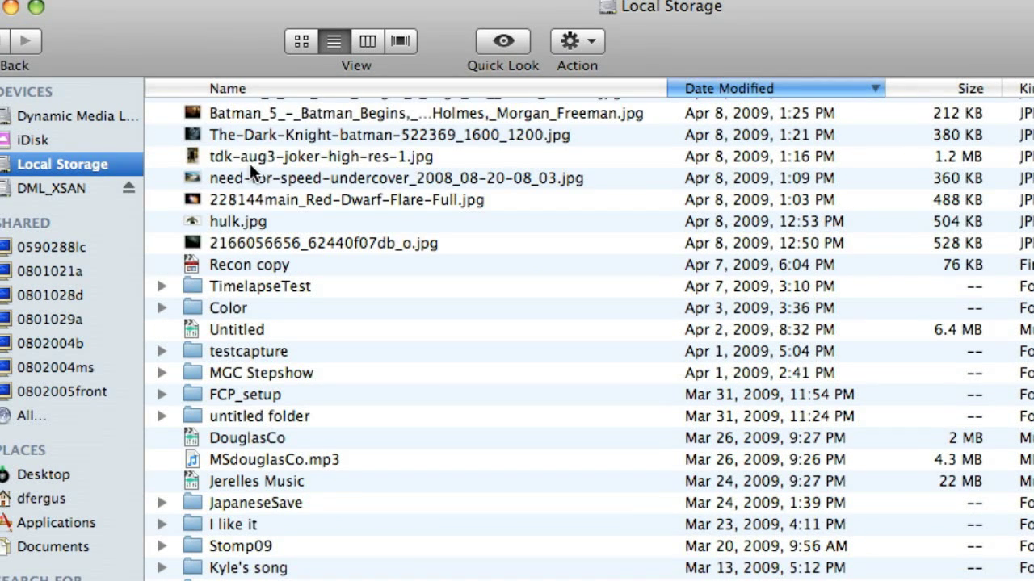
{"action": "left_click", "coordinate": [227, 86]}
{"action": "scroll", "coordinate": [304, 159], "scroll_direction": "up", "scroll_amount": 7}
{"action": "scroll", "coordinate": [305, 159], "scroll_direction": "down", "scroll_amount": 5}
{"action": "scroll", "coordinate": [304, 159], "scroll_direction": "up", "scroll_amount": 8}
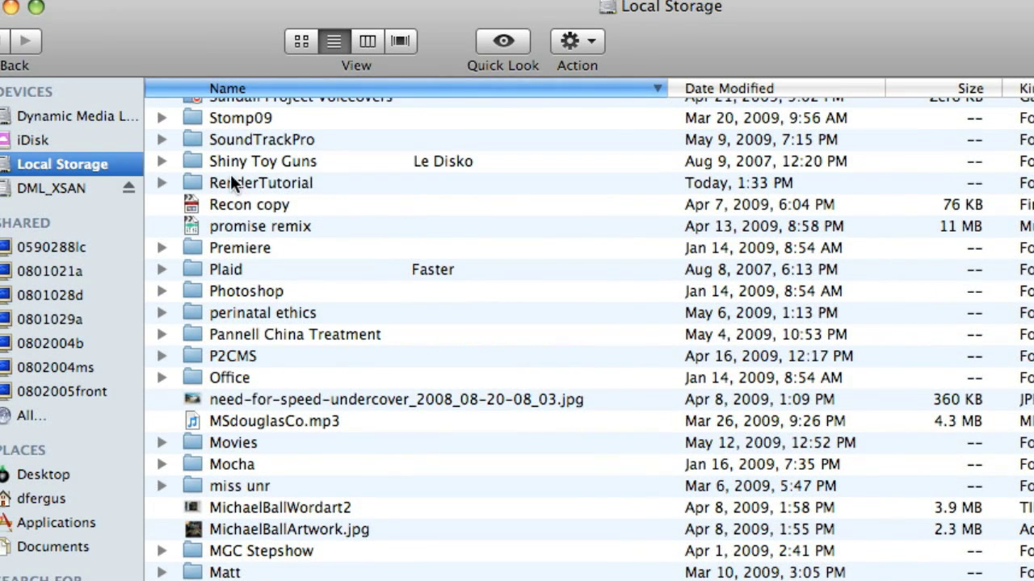
Open the RenderTutorial folder and select its Render Files folder
{"action": "left_click", "coordinate": [229, 183]}
{"action": "double_click", "coordinate": [197, 180]}
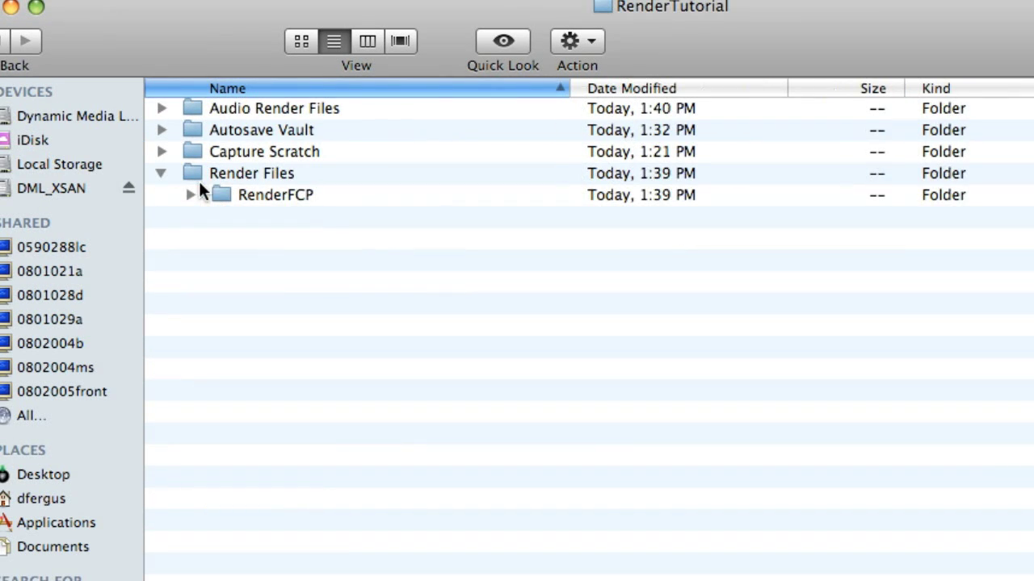
{"action": "left_click", "coordinate": [187, 176]}
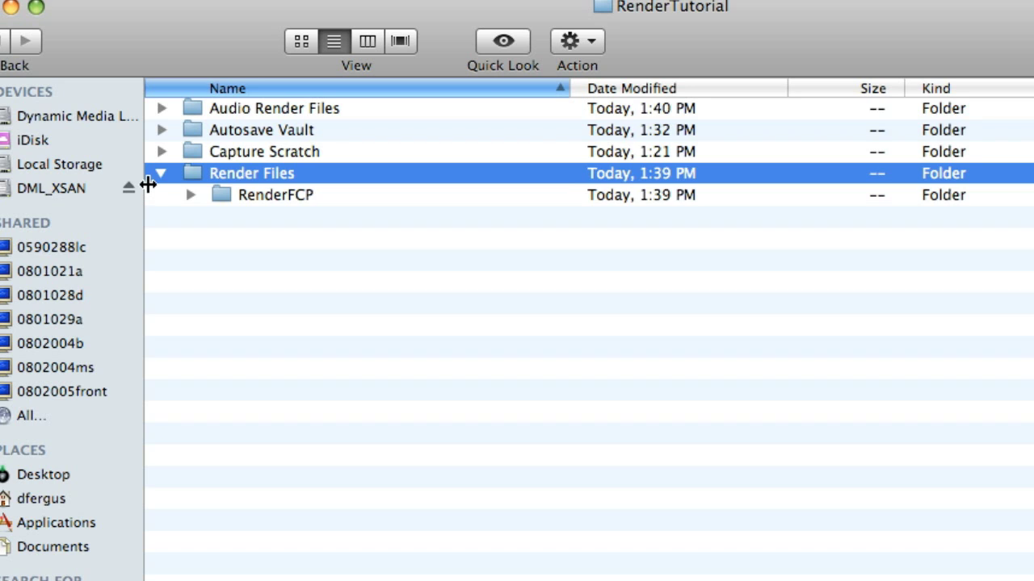
Expand the Render Files folder and its RenderFCP subfolder, and select the Rend_Seq-FIN-00000001 render file
{"action": "left_click", "coordinate": [160, 175]}
{"action": "left_click", "coordinate": [160, 174]}
{"action": "left_click", "coordinate": [192, 194]}
{"action": "left_click", "coordinate": [218, 194]}
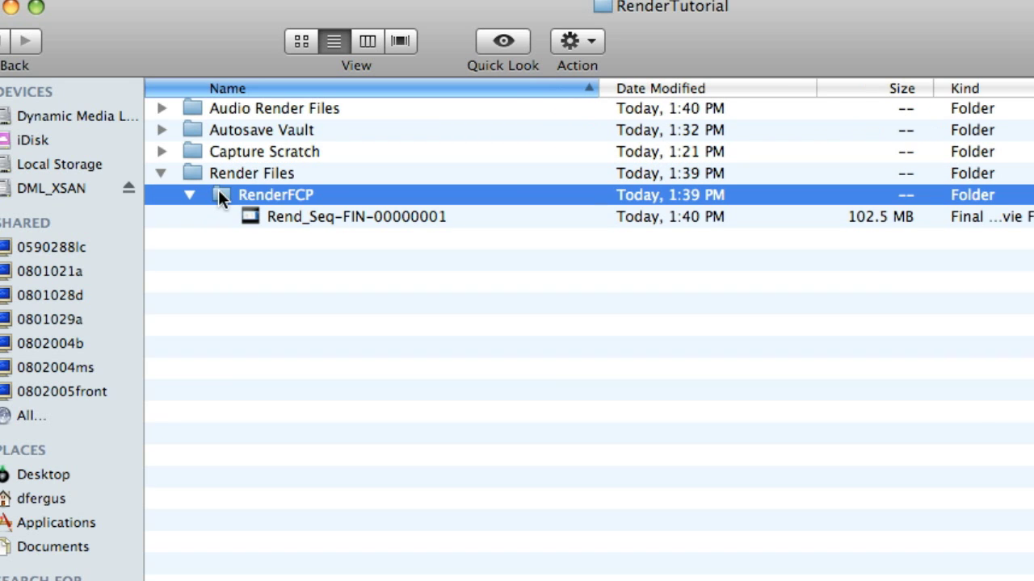
{"action": "left_click", "coordinate": [242, 218]}
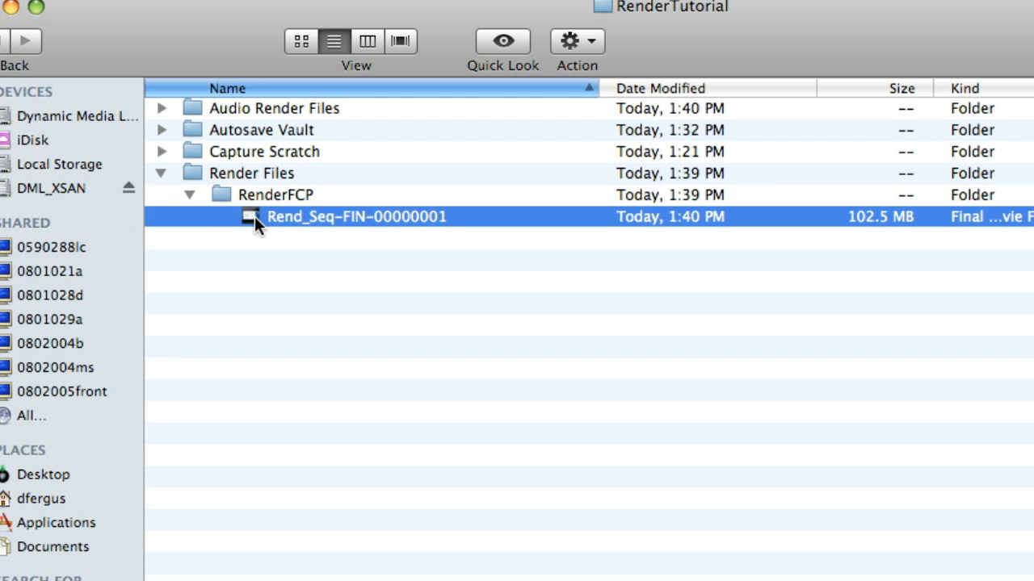
Preview the Rend_Seq-FIN-00000001 render file, skip ahead to near its end, and close the preview
{"action": "key", "text": "space"}
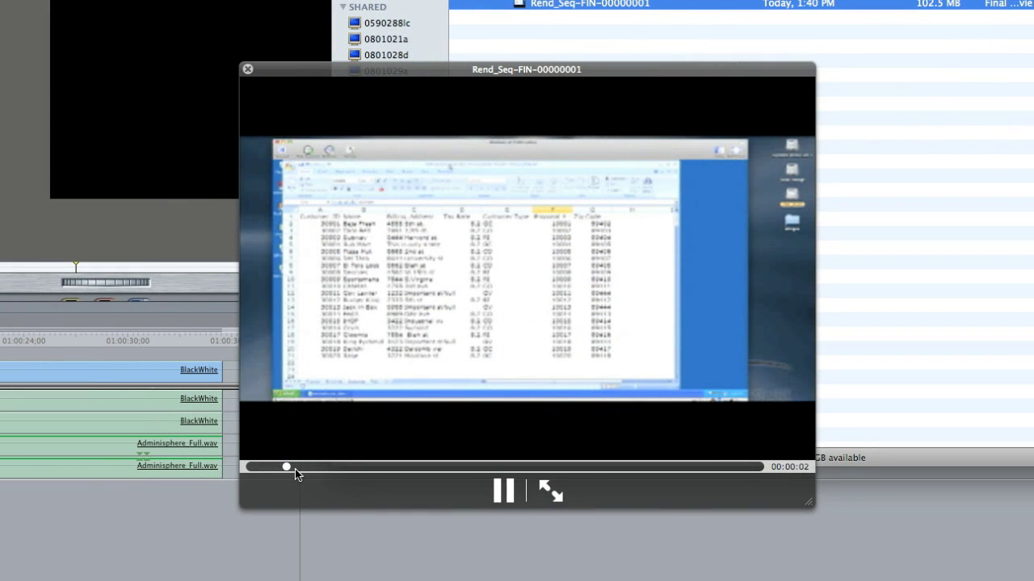
{"action": "left_click_drag", "start_coordinate": [296, 466], "coordinate": [702, 465]}
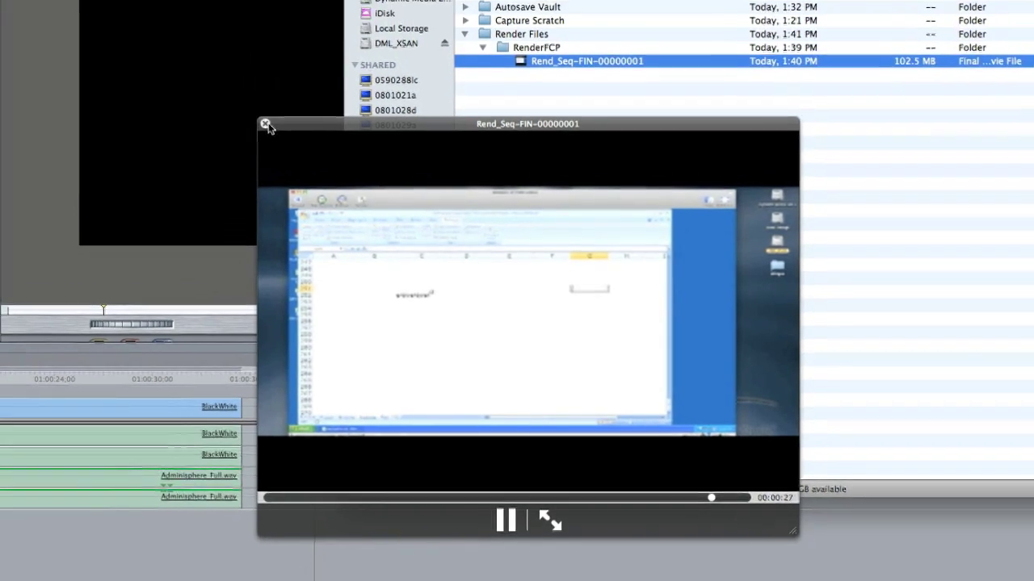
{"action": "left_click", "coordinate": [248, 68]}
Close the Finder window and view the XP_capture.mp4 and BlackWhite clips in the Rend_Seq timeline by moving the playhead over each
{"action": "left_click", "coordinate": [385, 102]}
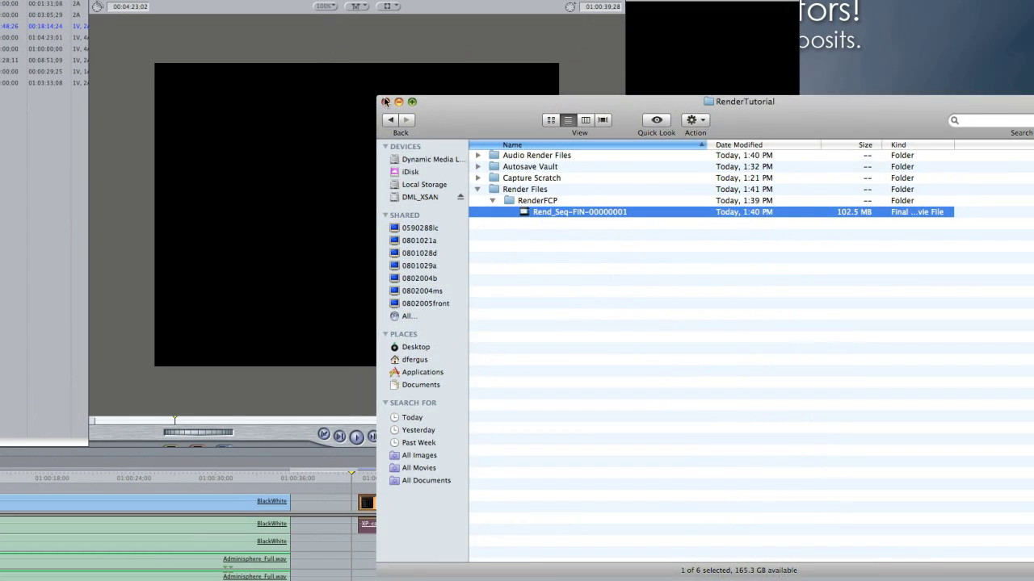
{"action": "left_click", "coordinate": [379, 481]}
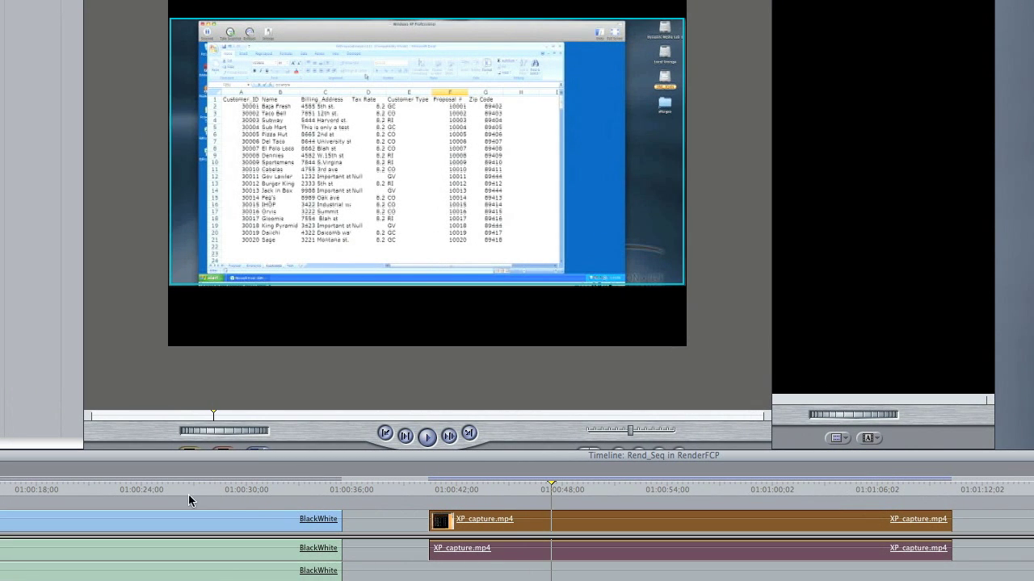
{"action": "left_click", "coordinate": [226, 490]}
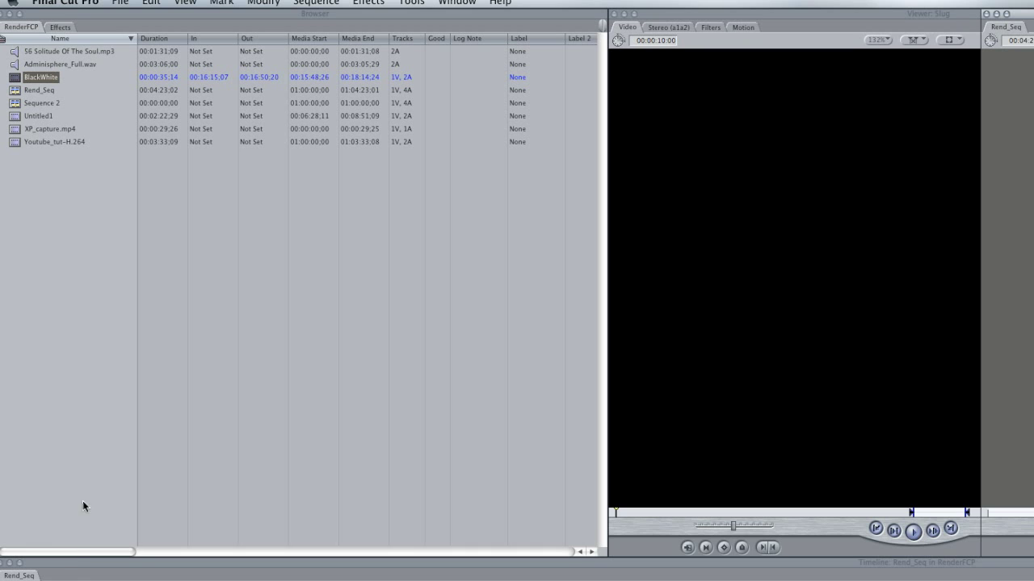
Deselect the Browser items and set the Browser to view its contents as a list
{"action": "left_click", "coordinate": [71, 554]}
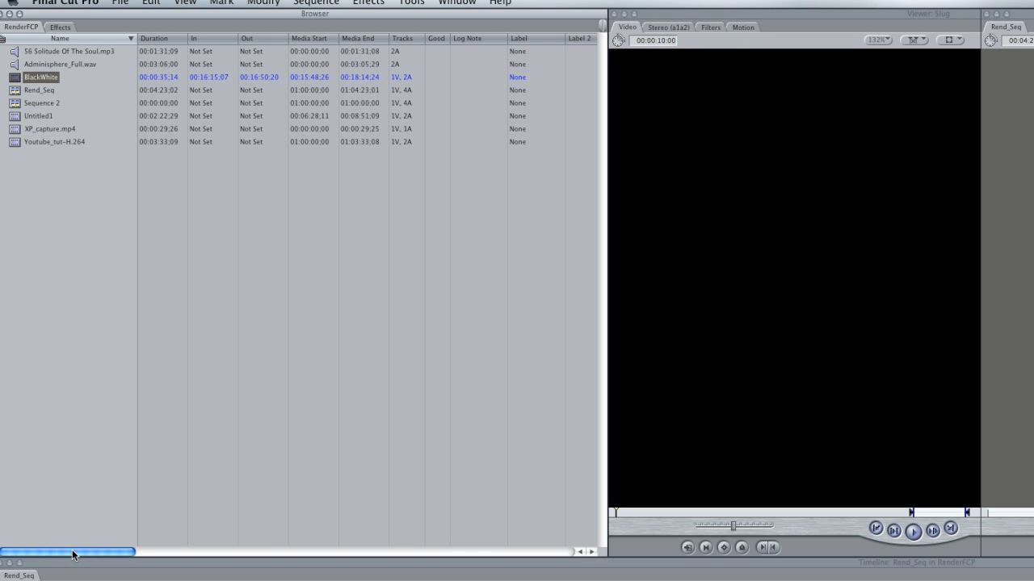
{"action": "left_click", "coordinate": [32, 169]}
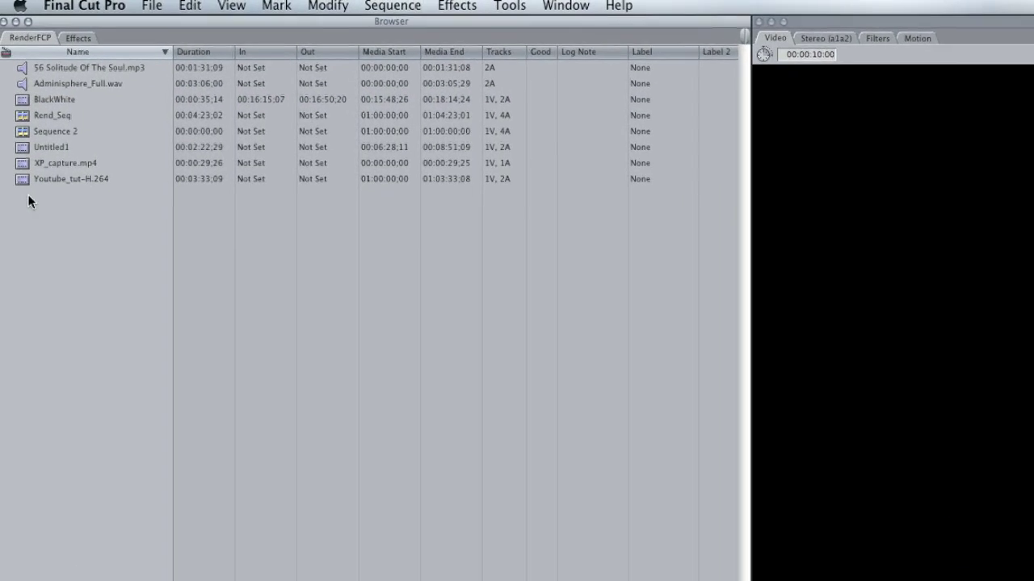
{"action": "right_click", "coordinate": [36, 260]}
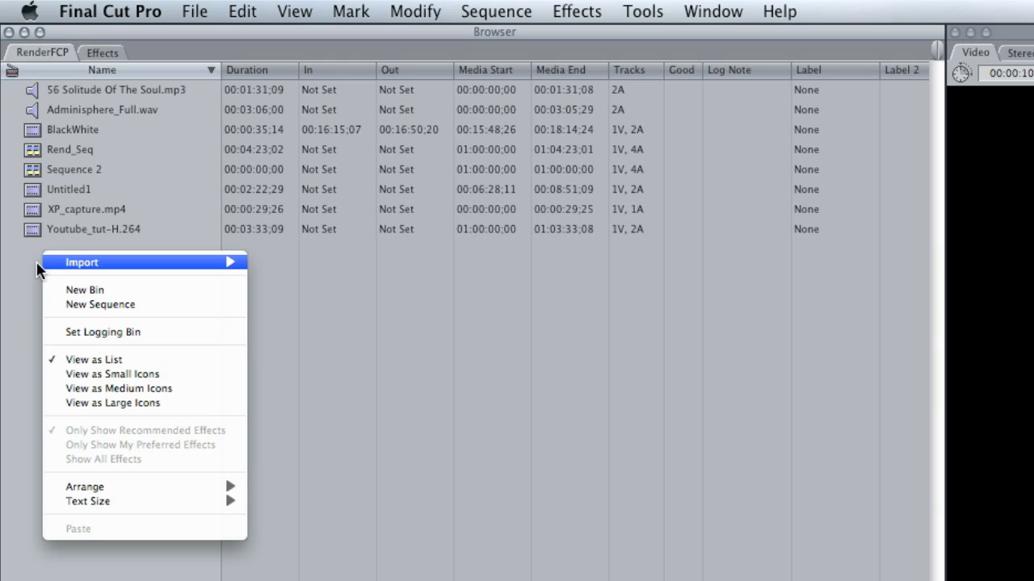
{"action": "right_click", "coordinate": [25, 265]}
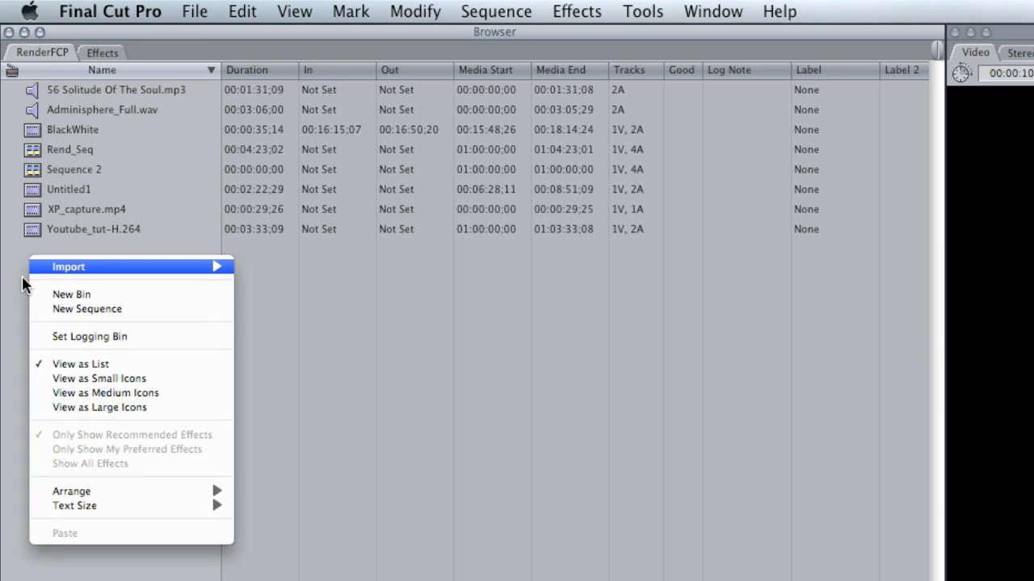
{"action": "left_click", "coordinate": [105, 365]}
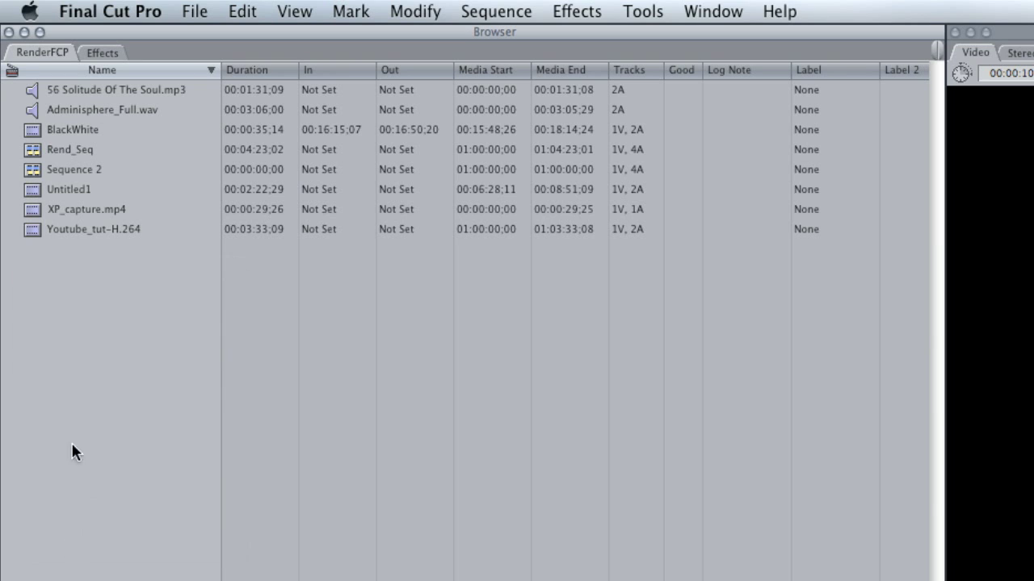
Select the Rend_Seq sequence in the Browser and examine its frame size, video rate, compressor and audio format
{"action": "left_click", "coordinate": [71, 150]}
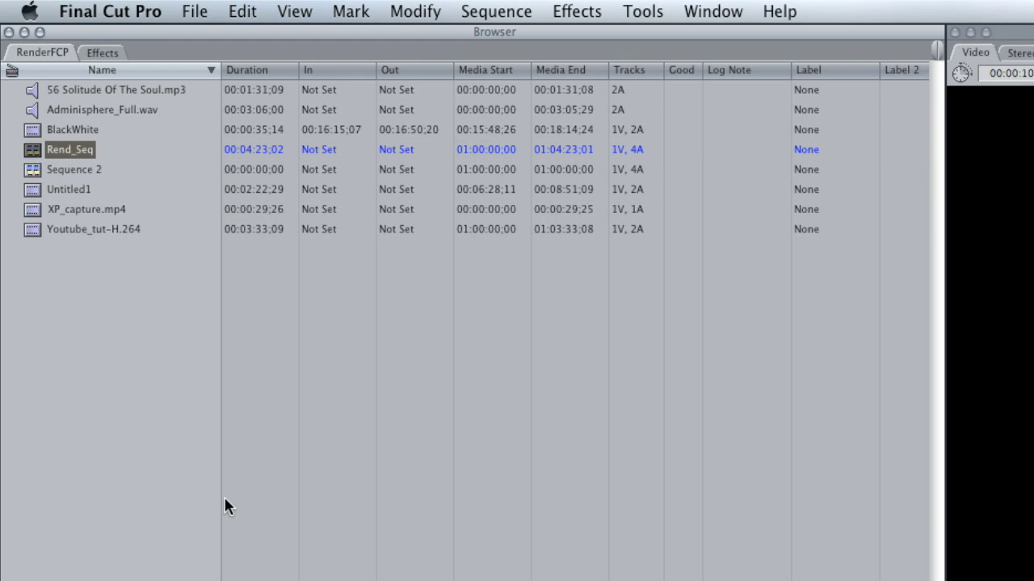
{"action": "scroll", "coordinate": [576, 322], "scroll_direction": "right", "scroll_amount": 10}
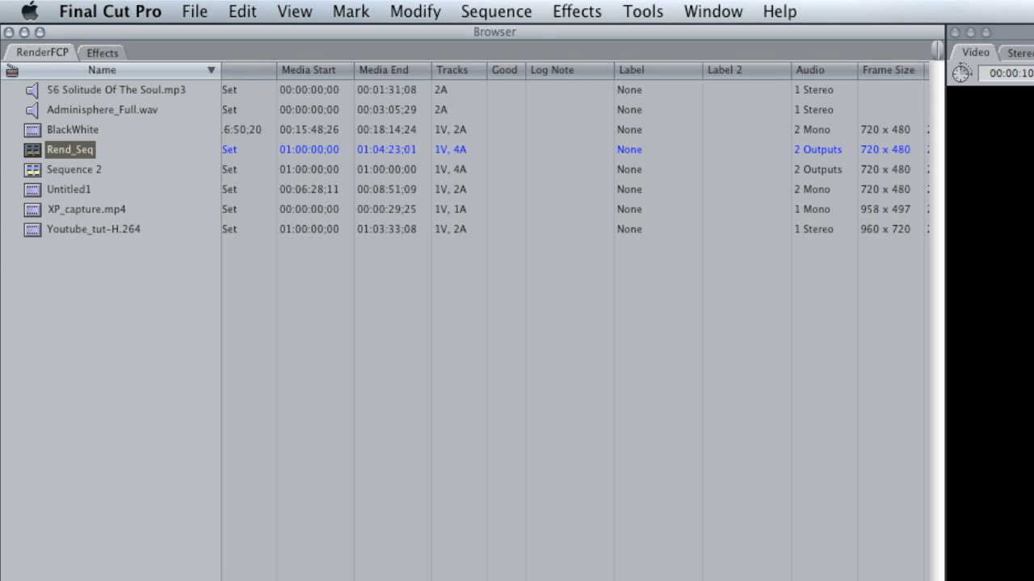
{"action": "scroll", "coordinate": [576, 321], "scroll_direction": "right", "scroll_amount": 10}
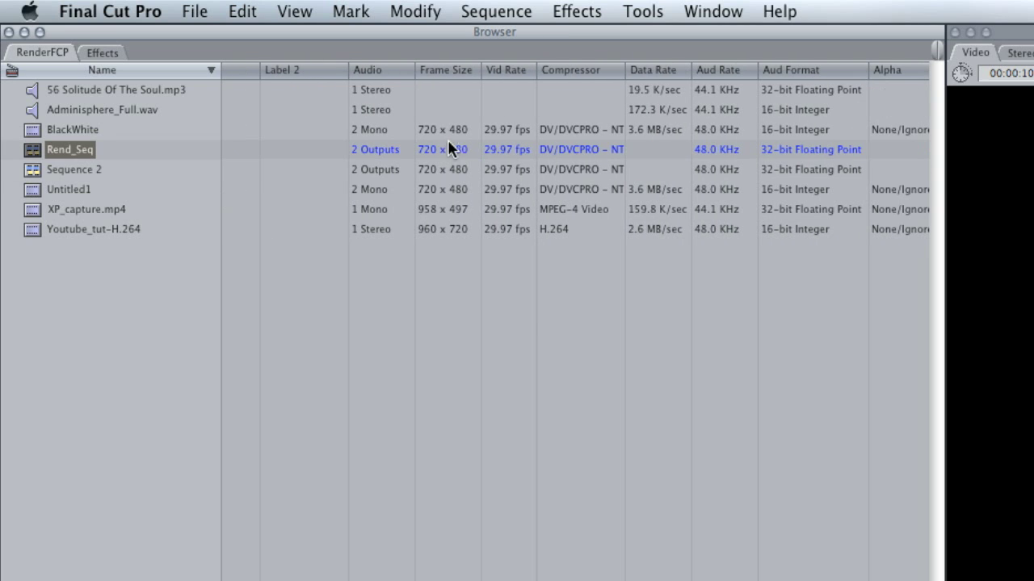
Select the BlackWhite clip and check its format properties, from frame size through pixel aspect and field dominance, against Rend_Seq
{"action": "left_click", "coordinate": [81, 128]}
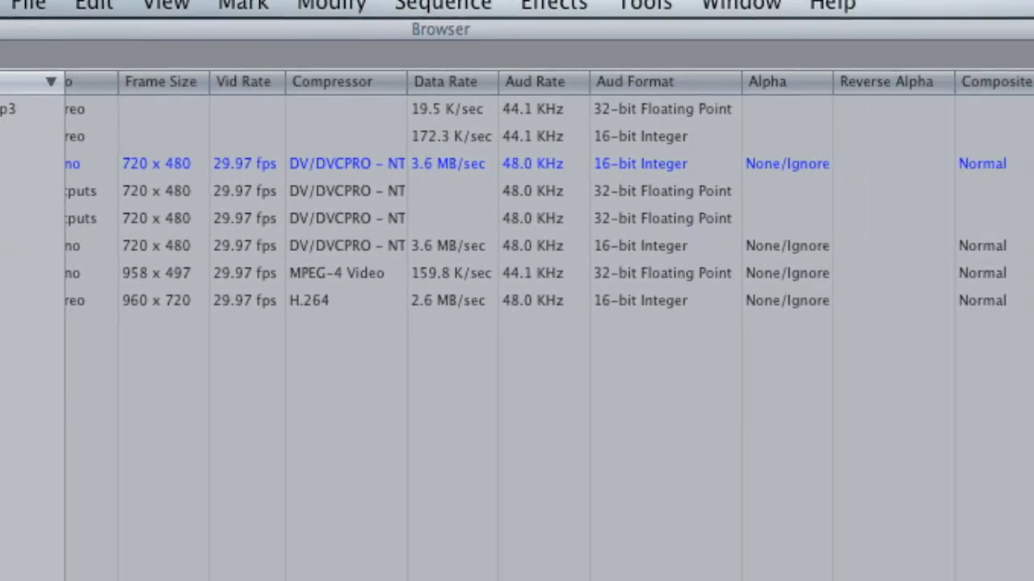
{"action": "scroll", "coordinate": [613, 323], "scroll_direction": "right", "scroll_amount": 3}
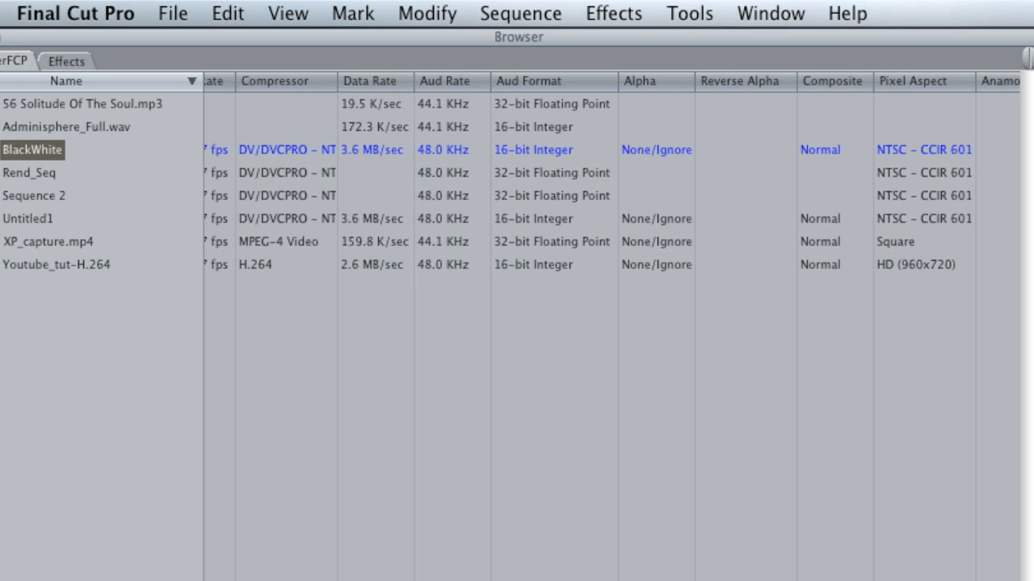
{"action": "scroll", "coordinate": [748, 75], "scroll_direction": "right", "scroll_amount": 8}
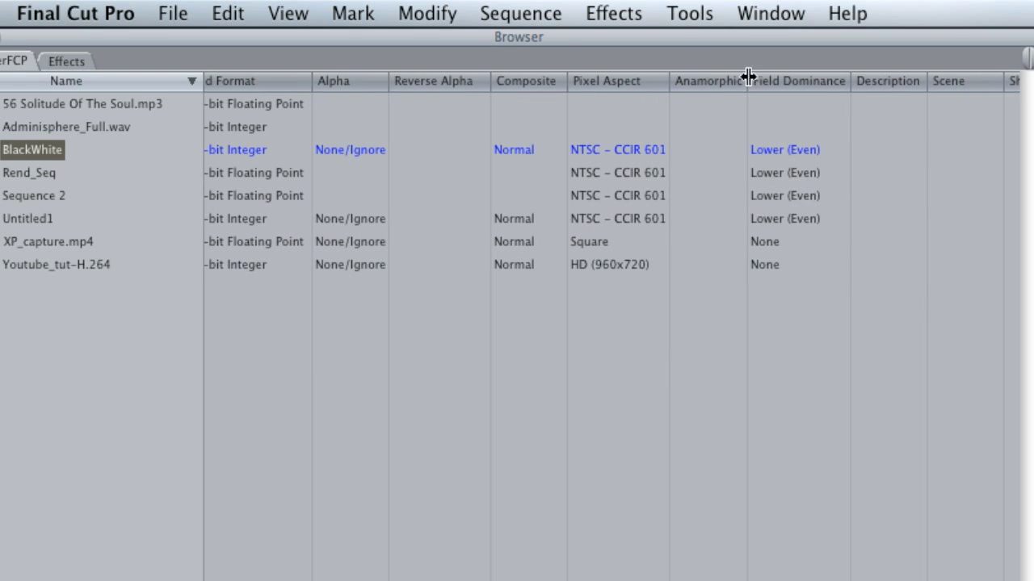
{"action": "scroll", "coordinate": [614, 323], "scroll_direction": "right", "scroll_amount": 3}
{"action": "scroll", "coordinate": [614, 323], "scroll_direction": "left", "scroll_amount": 15}
{"action": "scroll", "coordinate": [613, 323], "scroll_direction": "left", "scroll_amount": 1}
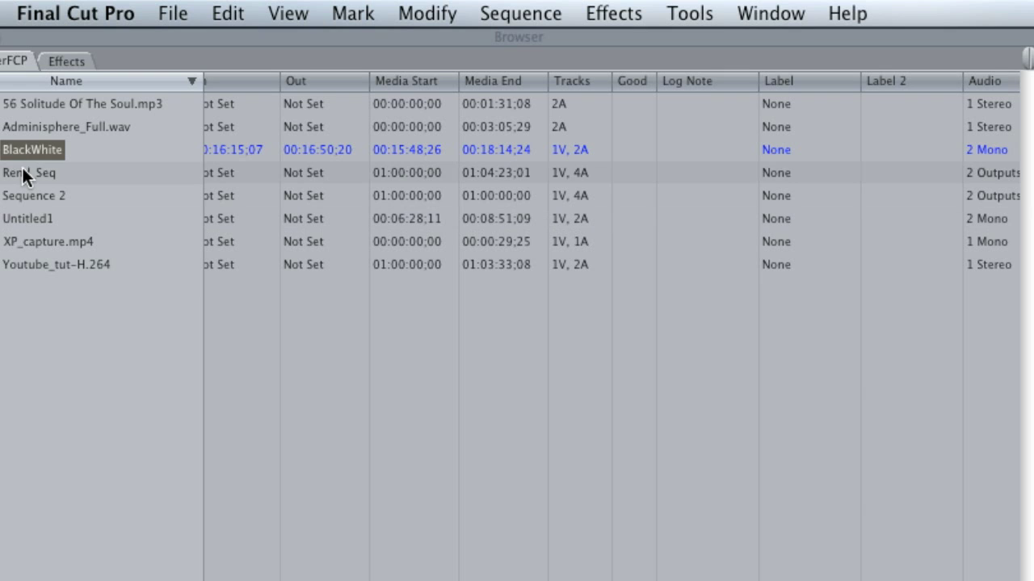
Select the XP_capture.mp4 clip and compare its frame size, video rate and compressor with the sequences' properties
{"action": "scroll", "coordinate": [517, 323], "scroll_direction": "right", "scroll_amount": 10}
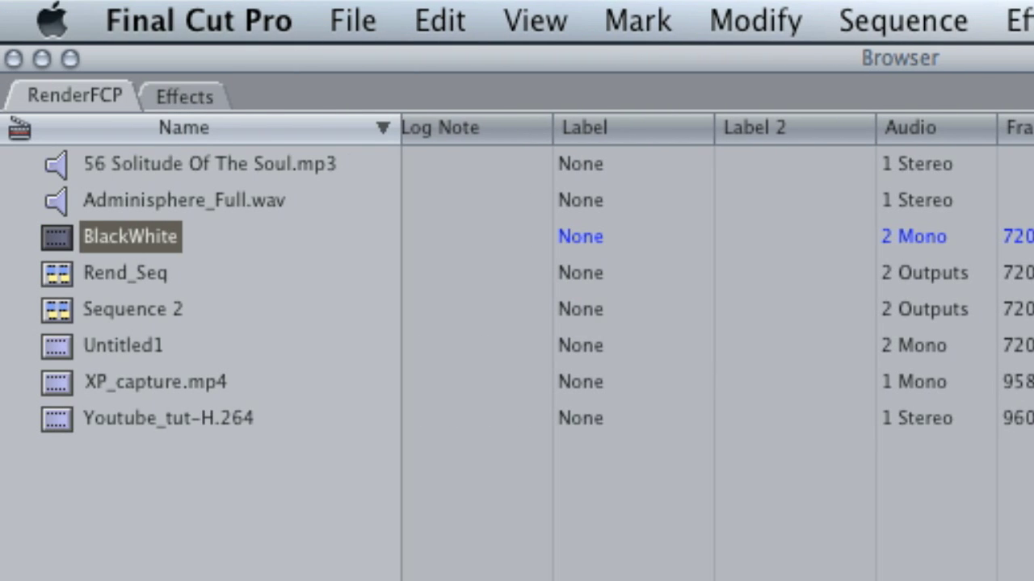
{"action": "left_click", "coordinate": [160, 391]}
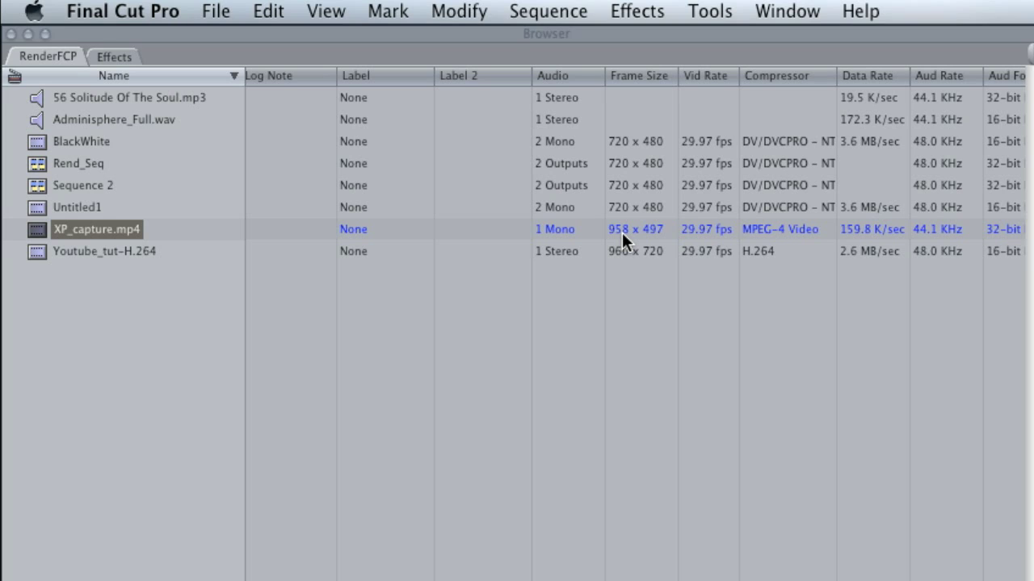
{"action": "left_click", "coordinate": [621, 233]}
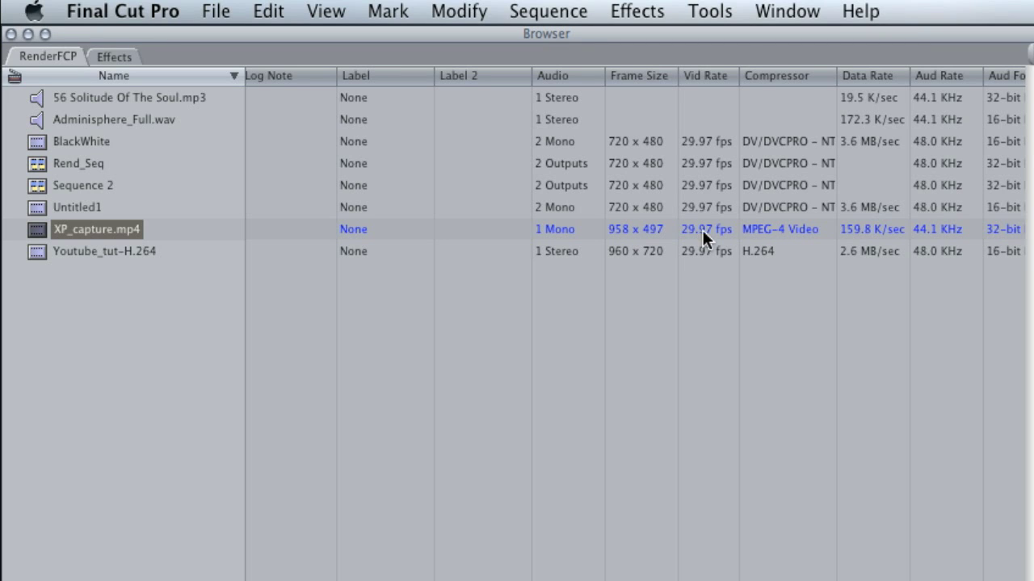
{"action": "left_click", "coordinate": [777, 185]}
{"action": "left_click", "coordinate": [773, 226]}
{"action": "scroll", "coordinate": [638, 323], "scroll_direction": "left", "scroll_amount": 10}
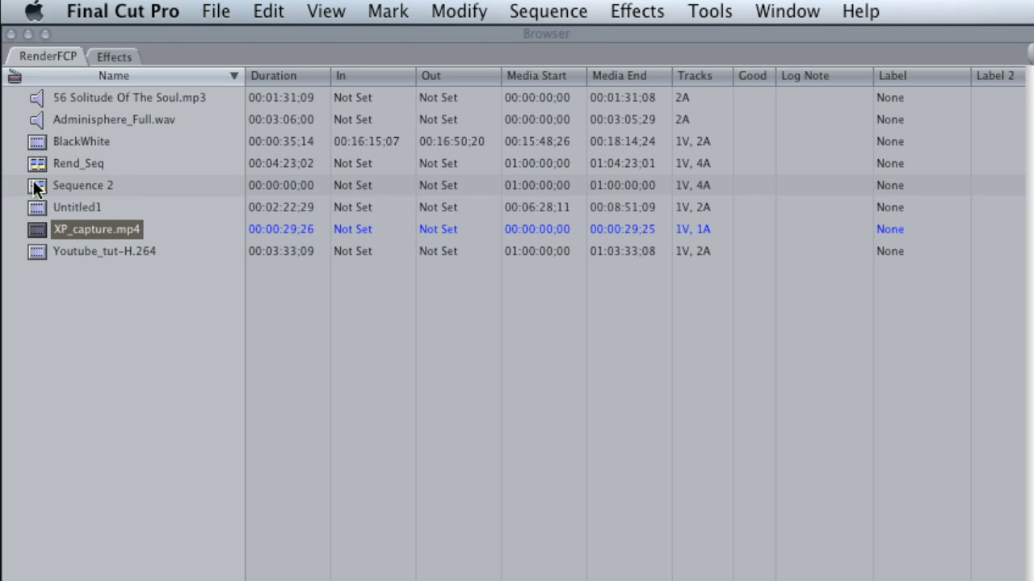
Review the general sequence settings of Sequence 2 and close them without making changes
{"action": "left_click", "coordinate": [35, 185]}
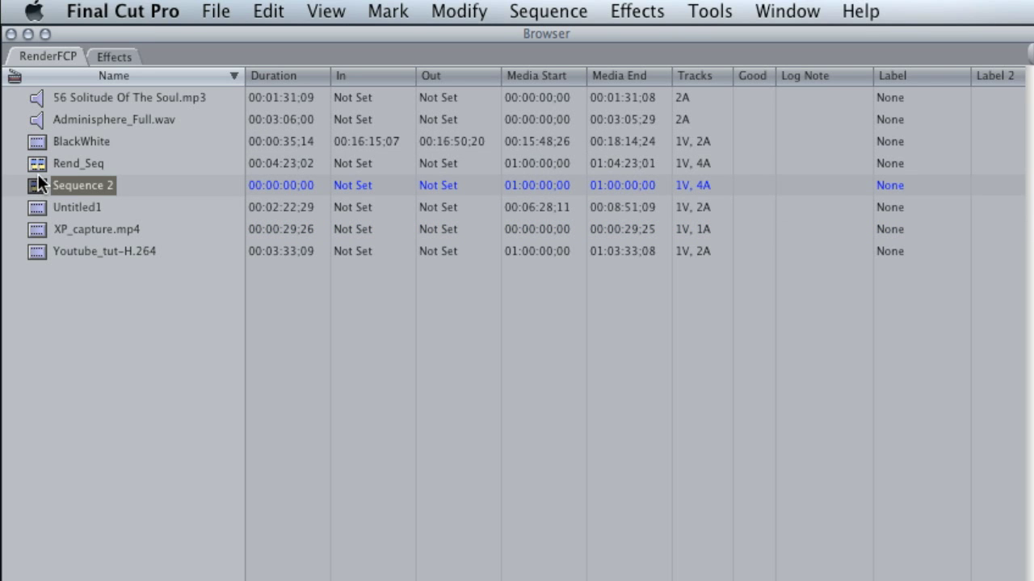
{"action": "right_click", "coordinate": [36, 182]}
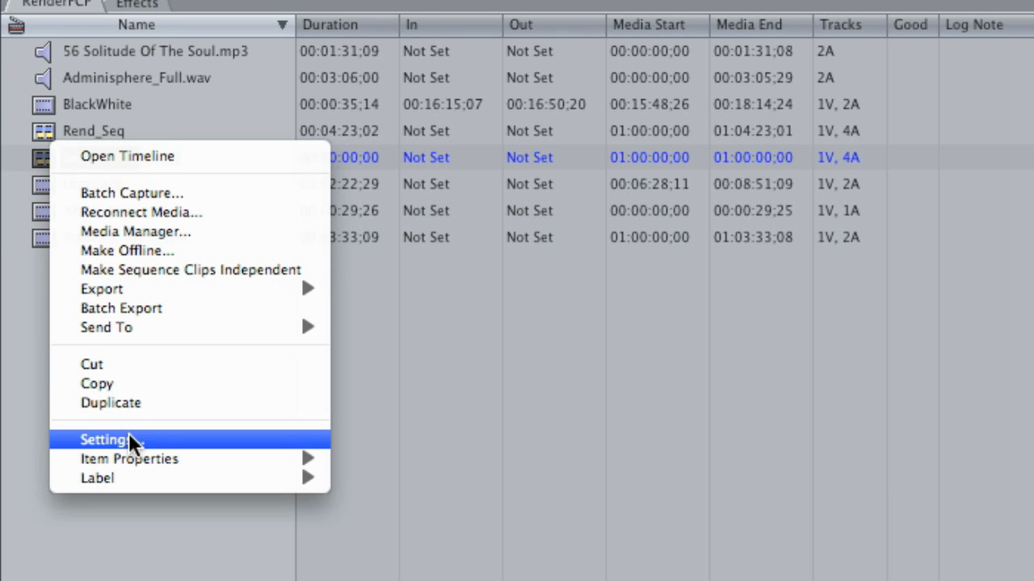
{"action": "left_click", "coordinate": [129, 436]}
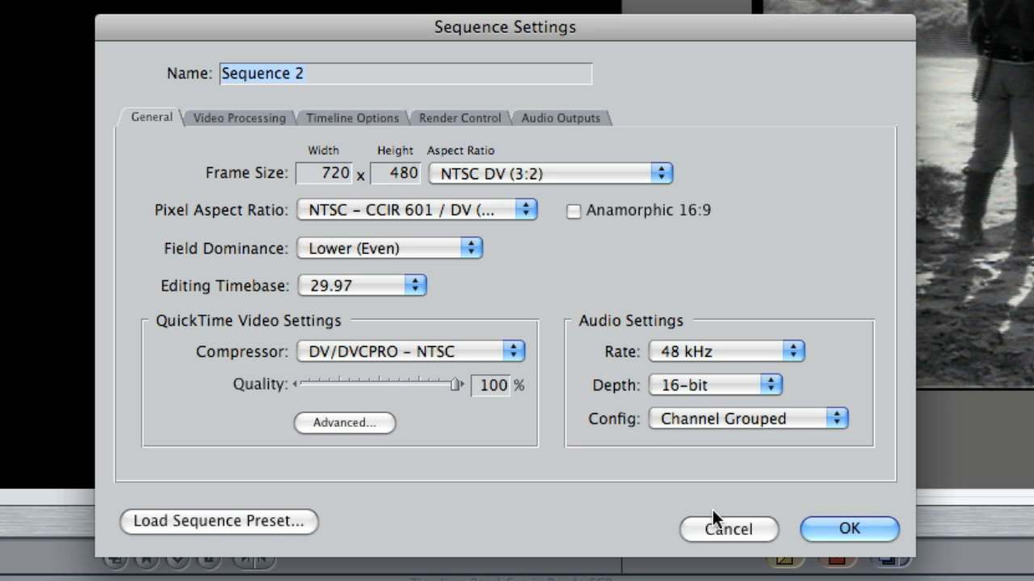
{"action": "left_click", "coordinate": [731, 530]}
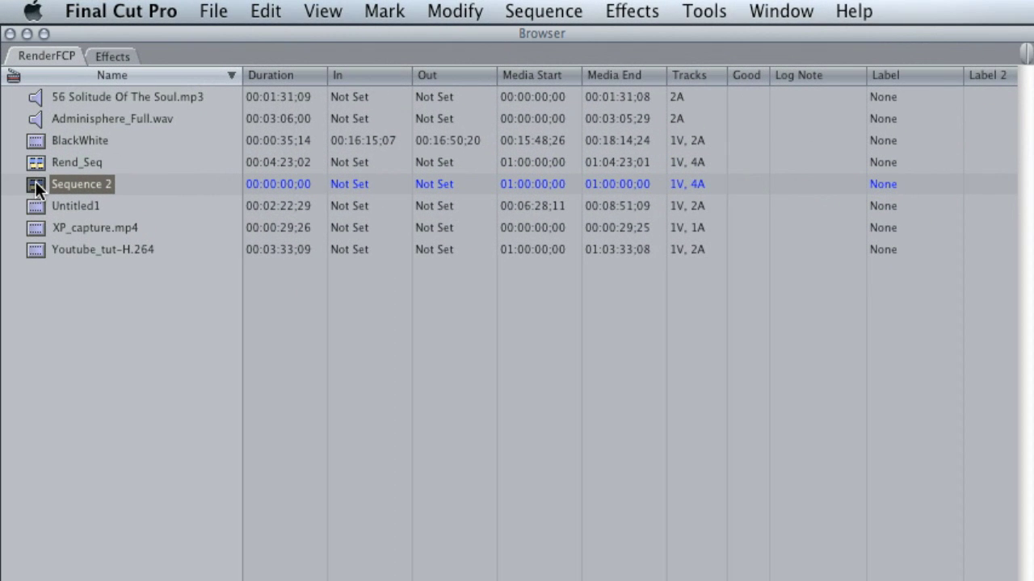
Open Sequence 2 in the timeline, and select the XP_capture.mp4 clip followed by the Untitled1 clip in the Browser
{"action": "left_click", "coordinate": [36, 181]}
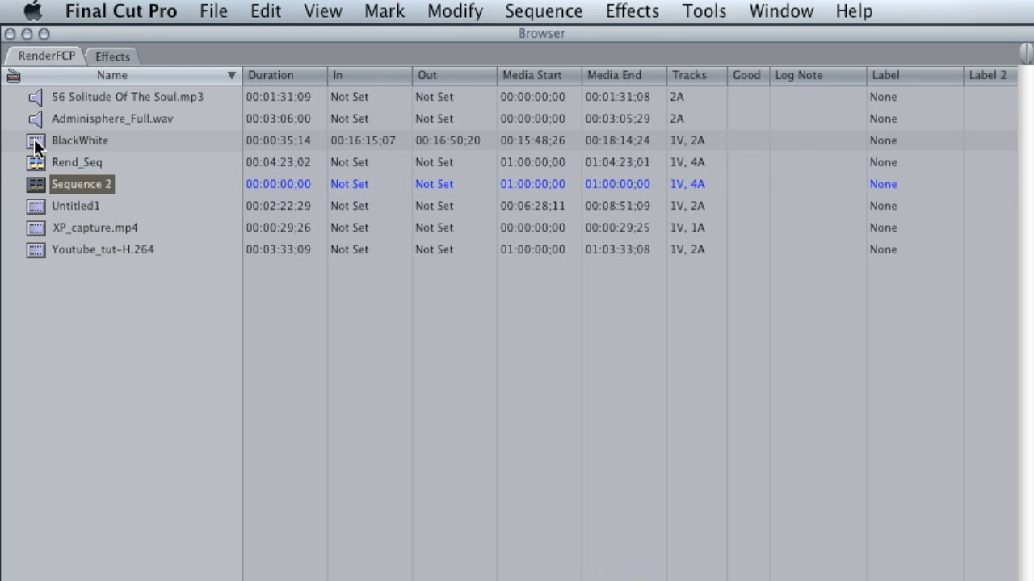
{"action": "left_click", "coordinate": [33, 227]}
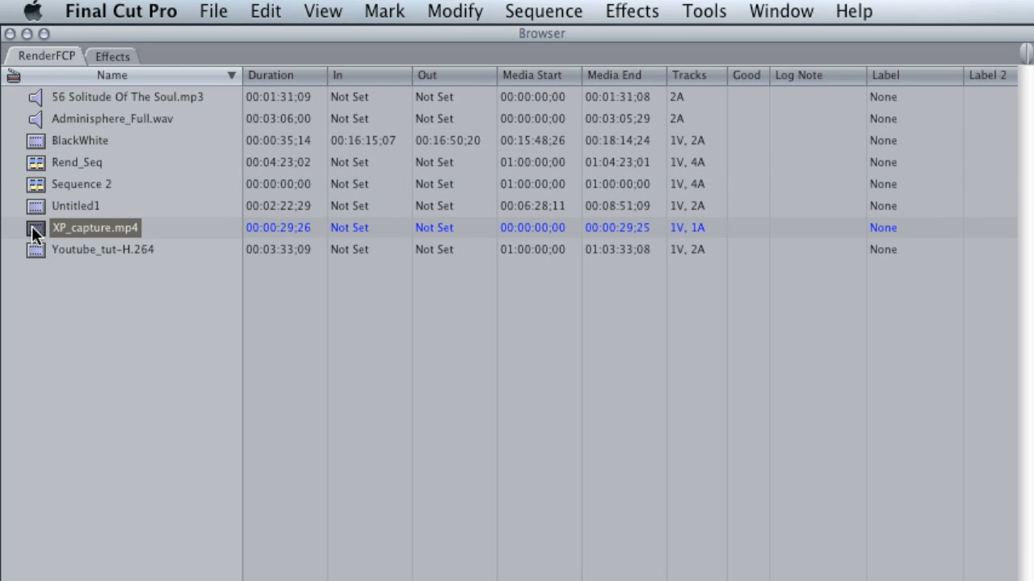
{"action": "left_click", "coordinate": [30, 207]}
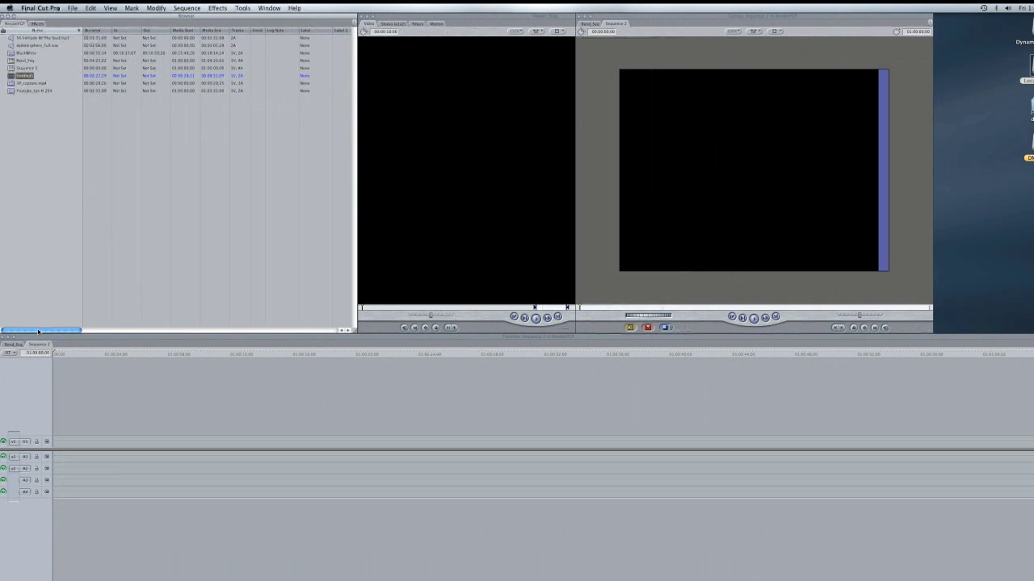
Add the Youtube_tut-H.264 clip to the empty Sequence 2 timeline and change the sequence settings to match the clip
{"action": "left_click_drag", "start_coordinate": [32, 331], "coordinate": [74, 332]}
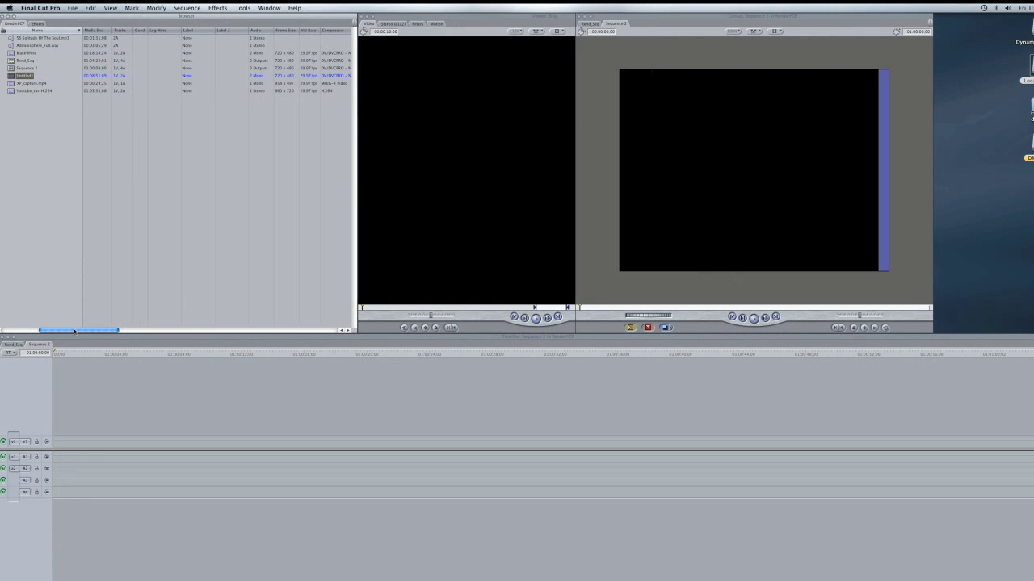
{"action": "left_click", "coordinate": [13, 92]}
{"action": "left_click_drag", "start_coordinate": [11, 91], "coordinate": [59, 439]}
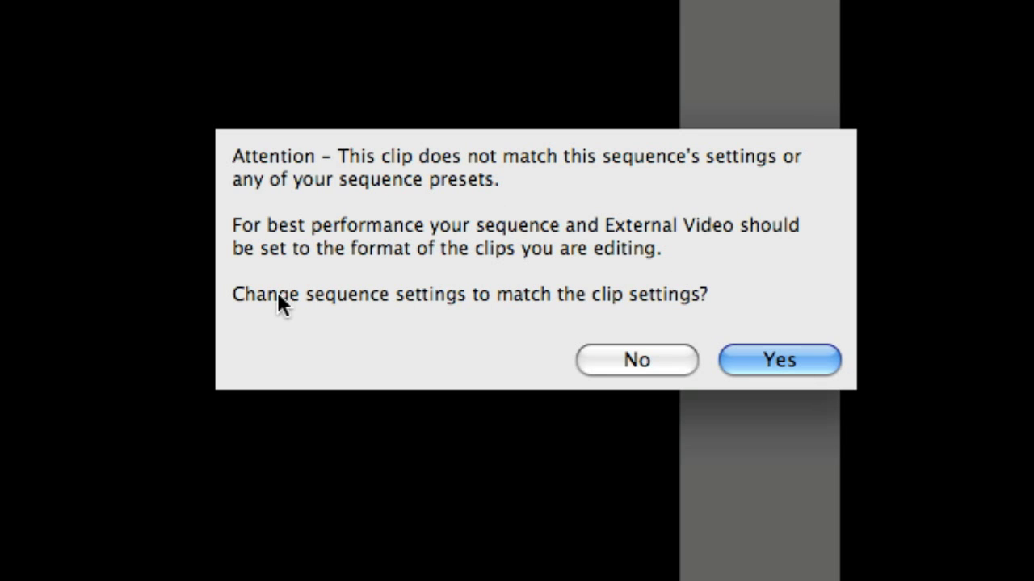
{"action": "left_click", "coordinate": [777, 356]}
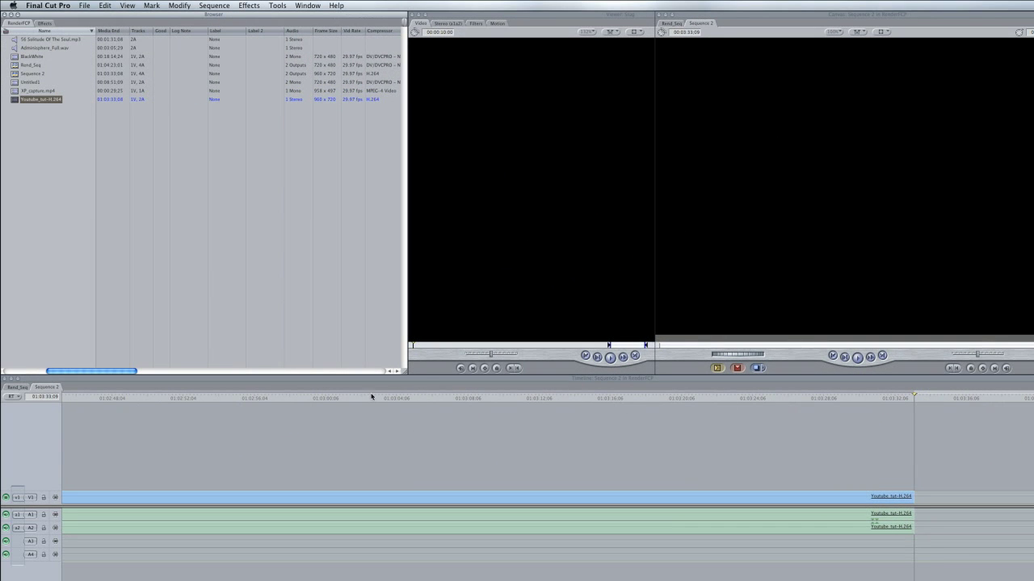
Move the Sequence 2 playhead to 01:03:02;15 and zoom in on the Youtube_tut-H.264 clip there
{"action": "left_click", "coordinate": [367, 397]}
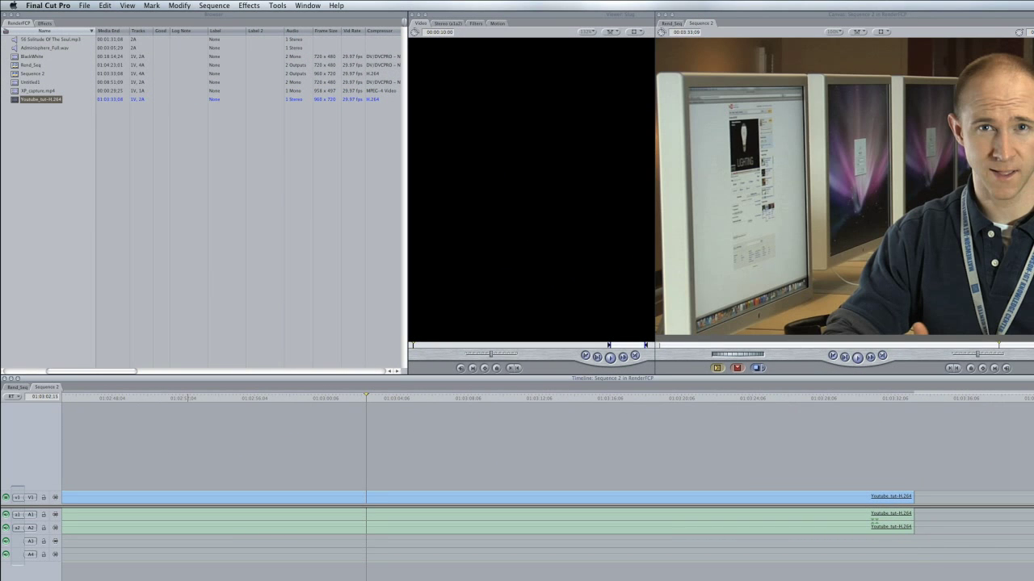
{"action": "key", "text": "super+equal"}
{"action": "key", "text": "super+equal"}
{"action": "key", "text": "super+equal"}
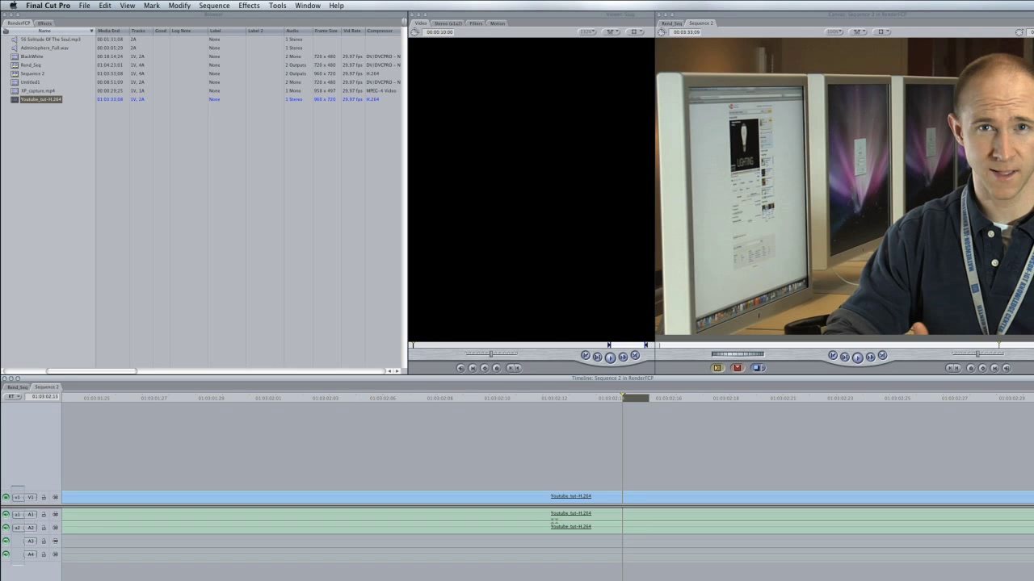
Zoom out the timeline, then compare Sequence 2 and Youtube_tut-H.264 in the Browser, sorting by frame size and inspecting the further format columns
{"action": "key", "text": "super+minus"}
{"action": "key", "text": "super+minus"}
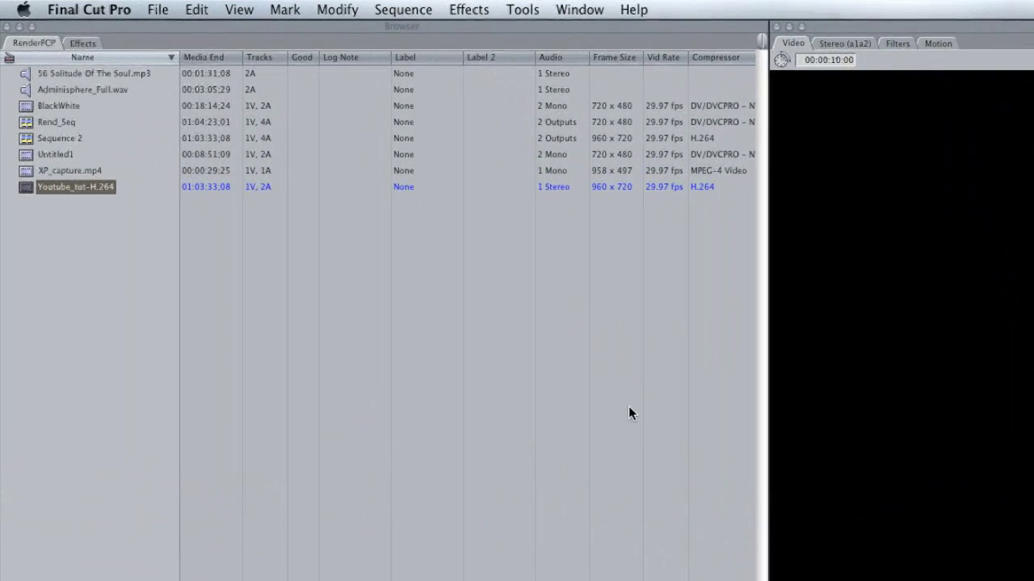
{"action": "left_click", "coordinate": [98, 187]}
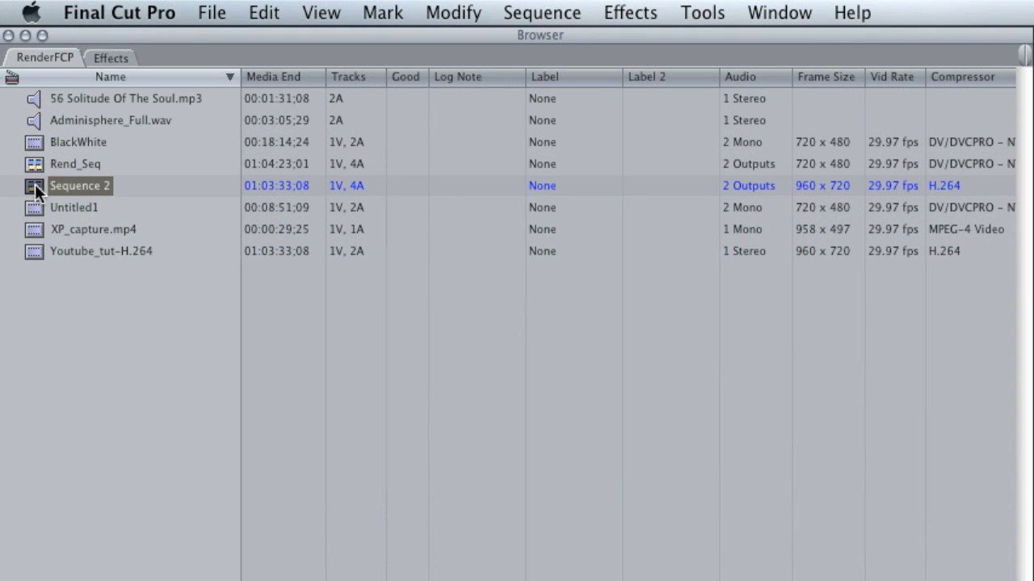
{"action": "left_click", "coordinate": [96, 250]}
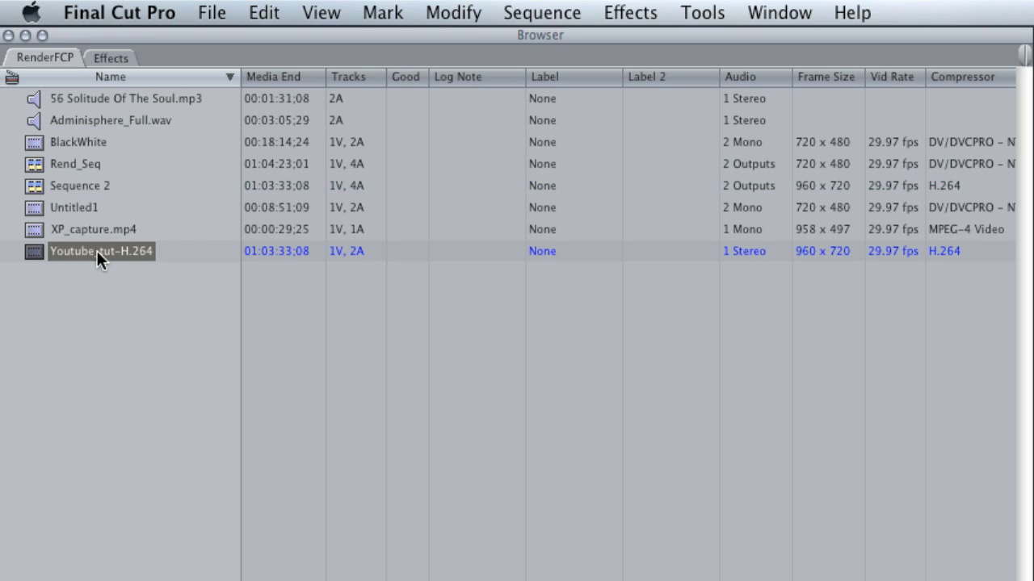
{"action": "left_click", "coordinate": [825, 76]}
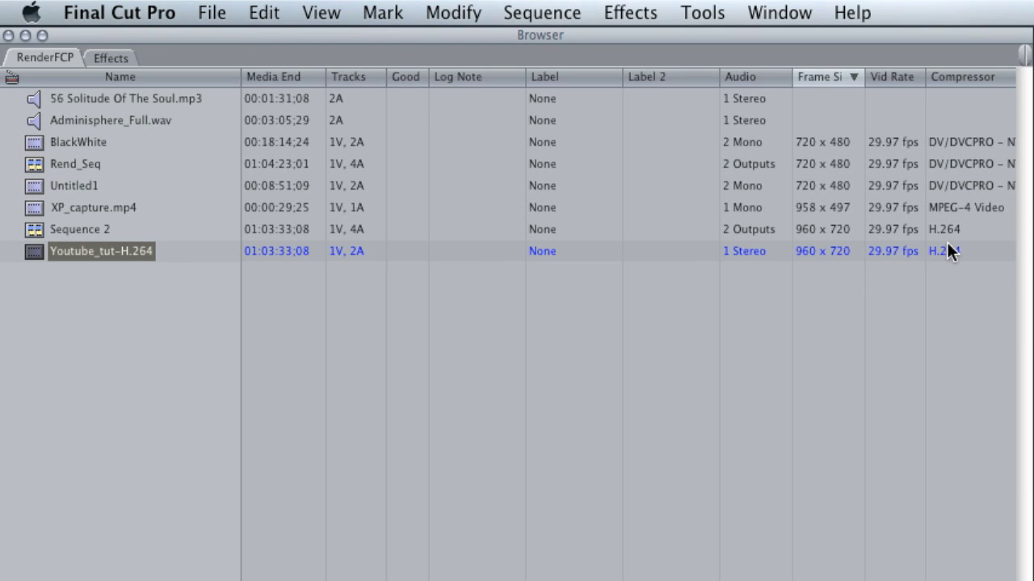
{"action": "scroll", "coordinate": [517, 323], "scroll_direction": "right", "scroll_amount": 10}
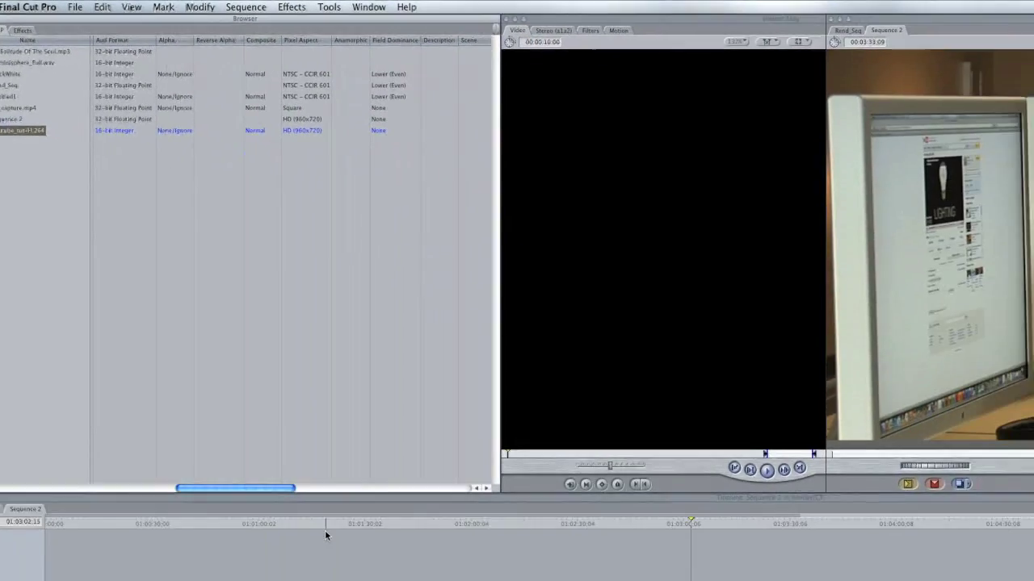
Place the Sequence 2 playhead at 01:01:20;22, move the Canvas window over the Viewer and fit its image to the window
{"action": "left_click", "coordinate": [325, 527]}
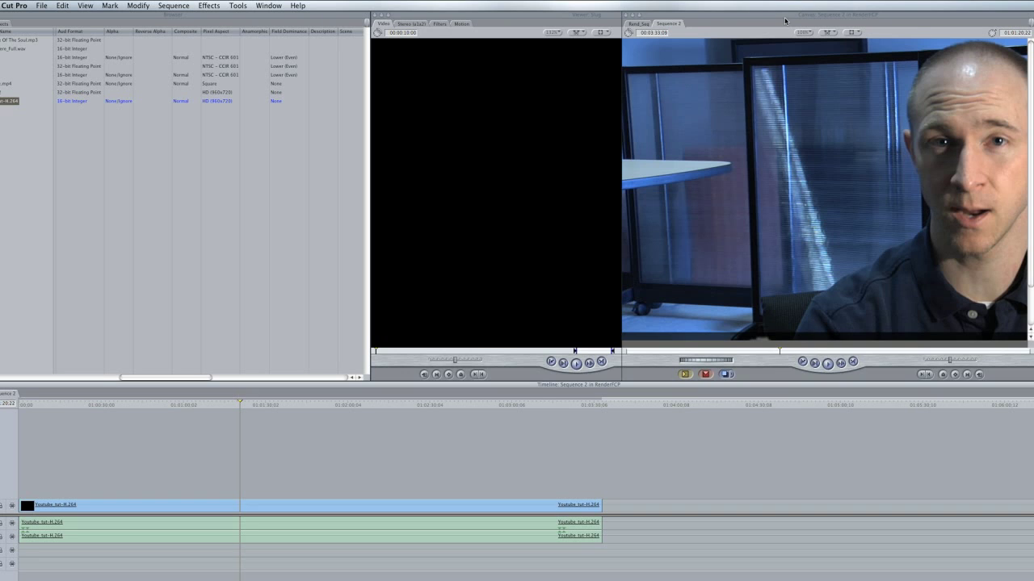
{"action": "left_click_drag", "start_coordinate": [787, 19], "coordinate": [455, 38]}
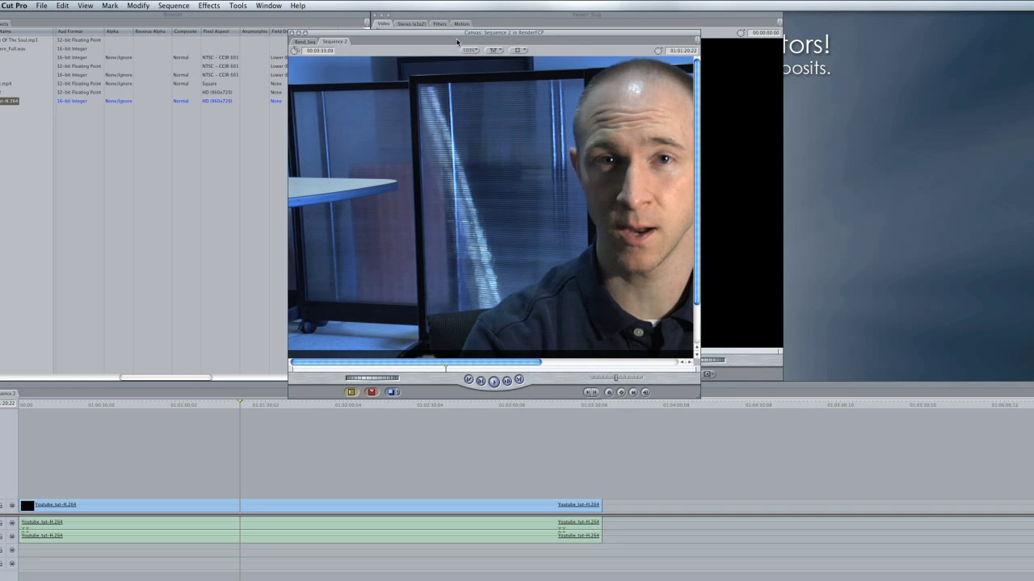
{"action": "left_click", "coordinate": [468, 53]}
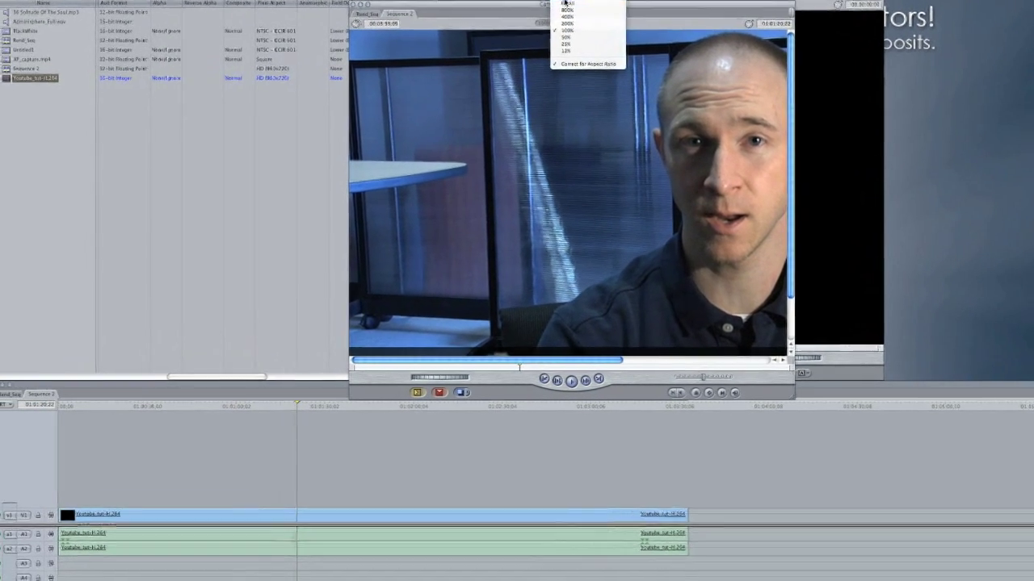
{"action": "left_click", "coordinate": [510, 18]}
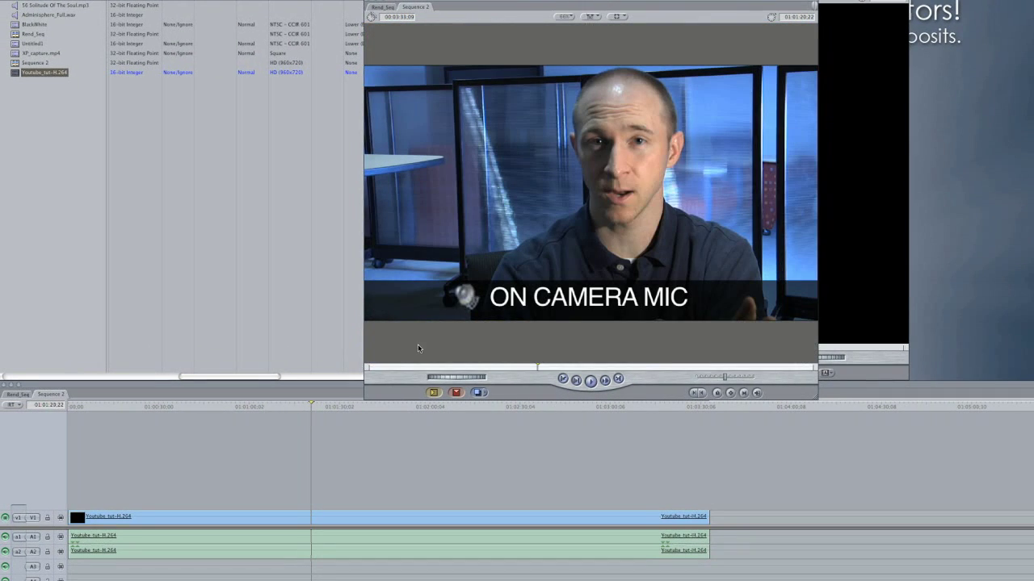
Play Sequence 2 briefly from 01:01:33;02 and move the Canvas window back beside the Viewer
{"action": "left_click", "coordinate": [350, 407]}
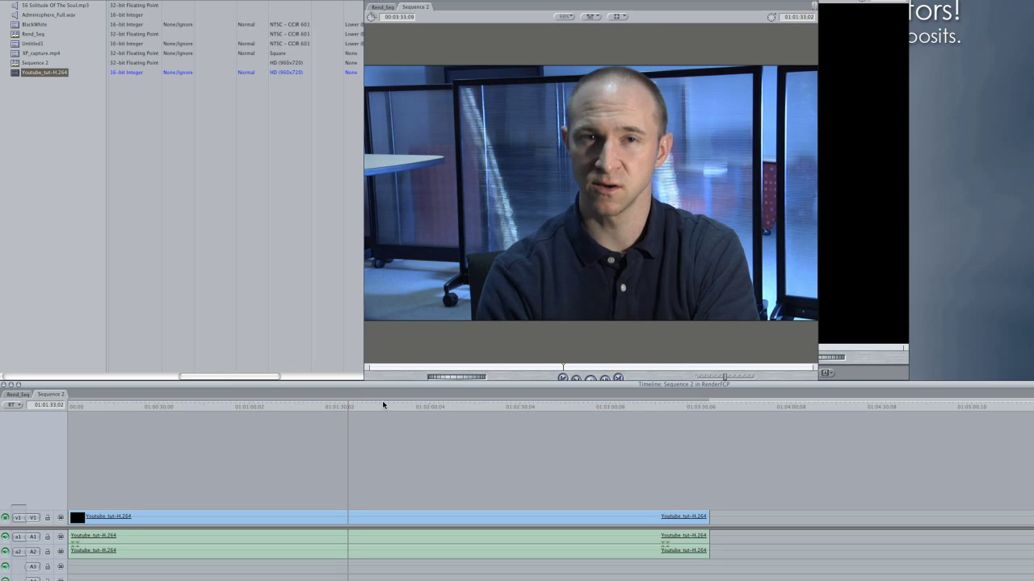
{"action": "key", "text": "space"}
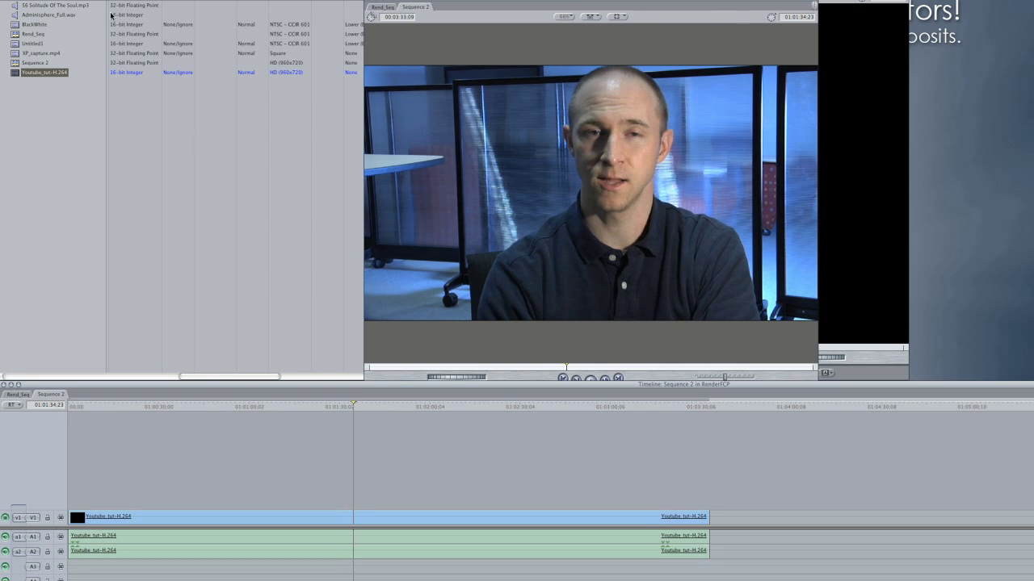
{"action": "left_click_drag", "start_coordinate": [398, 1], "coordinate": [719, 0]}
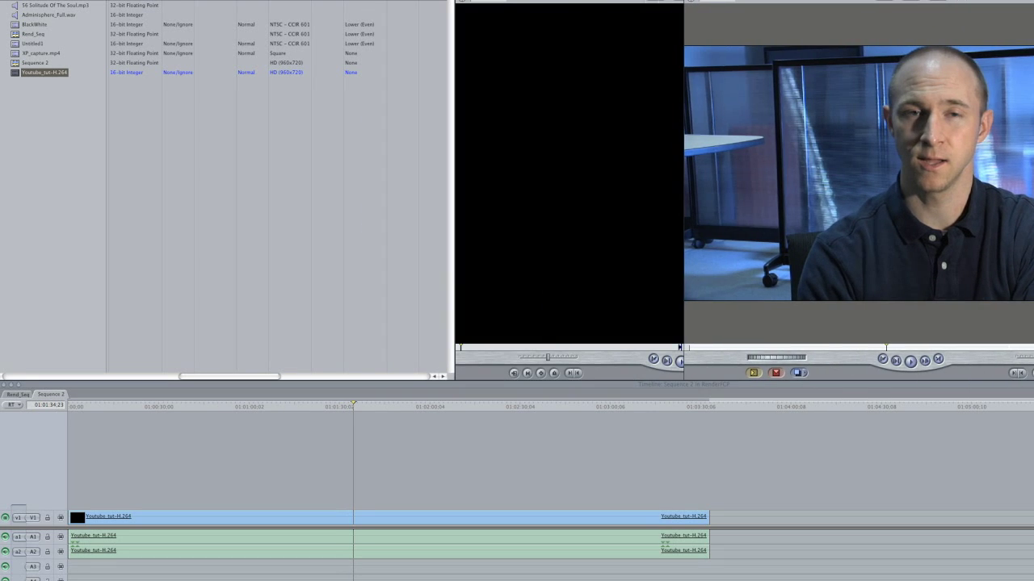
Switch the timeline to the Rend_Seq sequence
{"action": "left_click", "coordinate": [18, 394]}
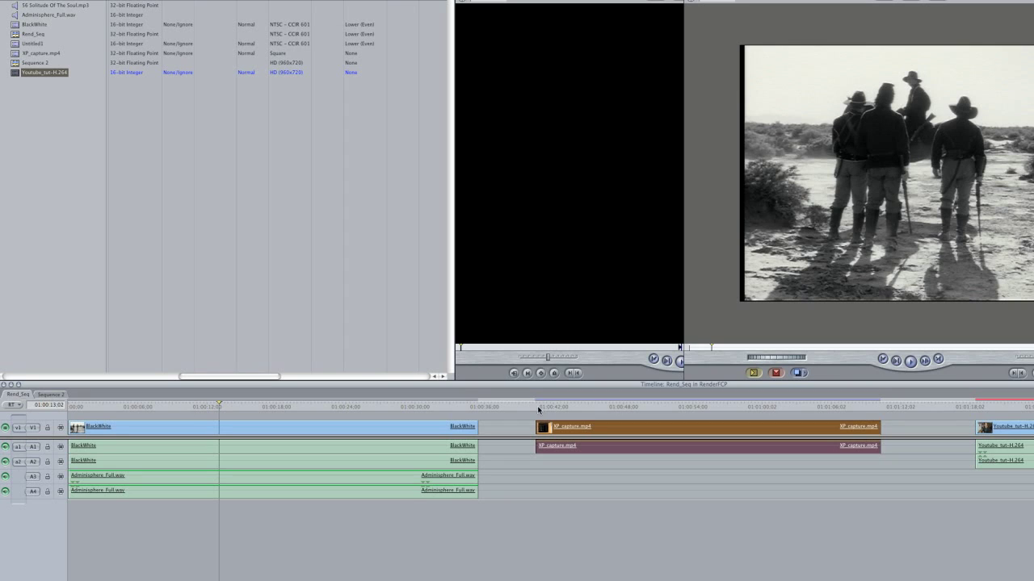